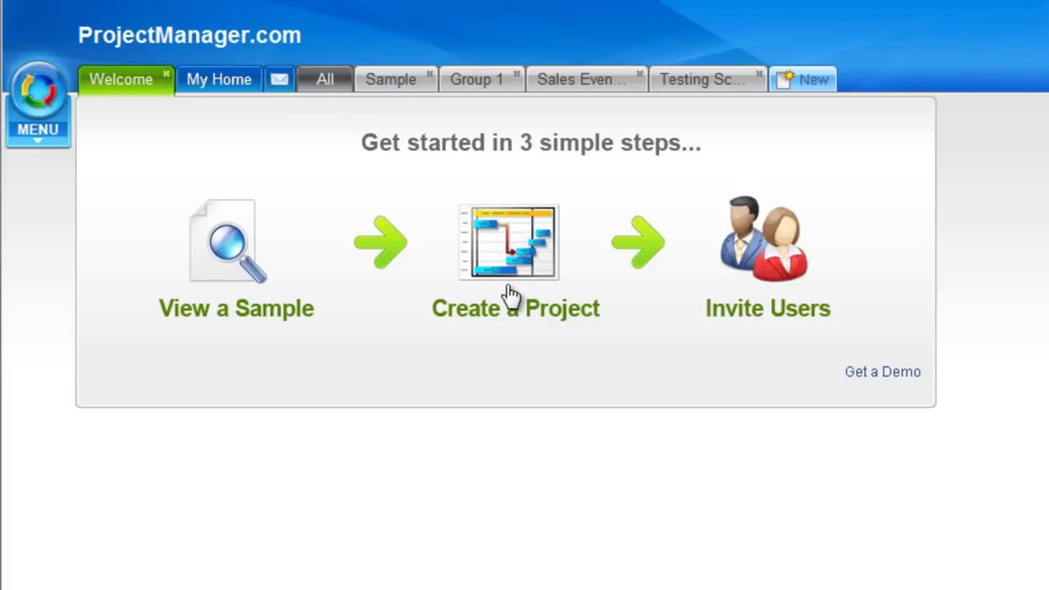
Start a new project named "Rollout II" with the description "Test"
{"action": "left_click", "coordinate": [41, 131]}
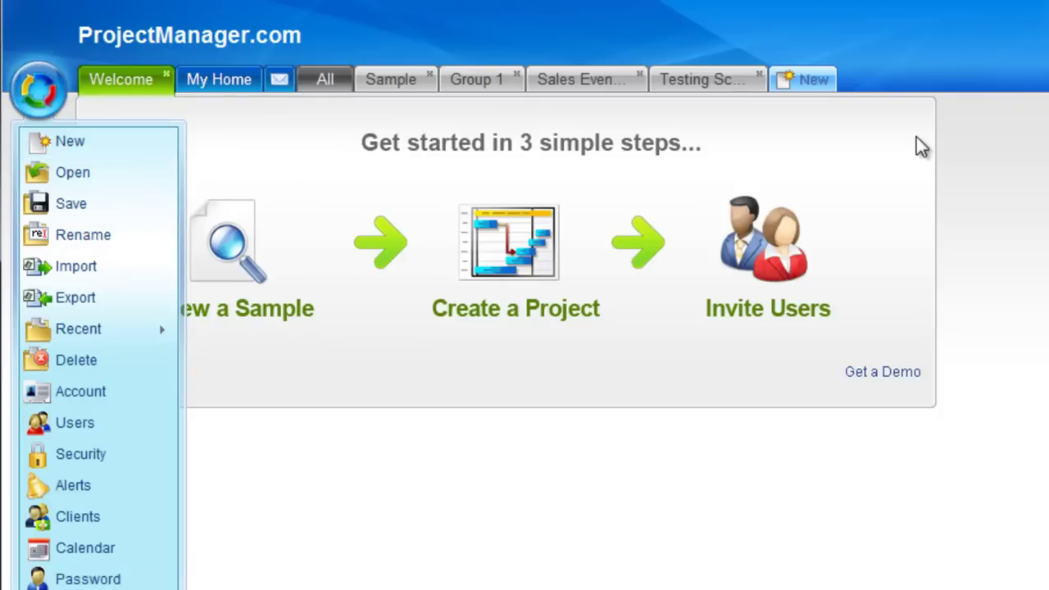
{"action": "left_click", "coordinate": [853, 117]}
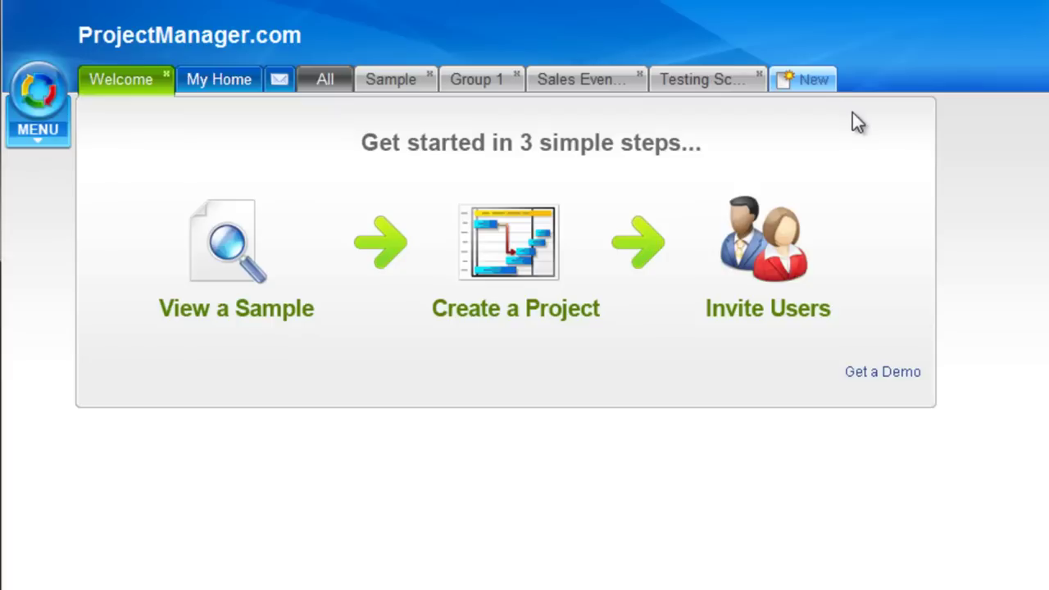
{"action": "left_click", "coordinate": [818, 86]}
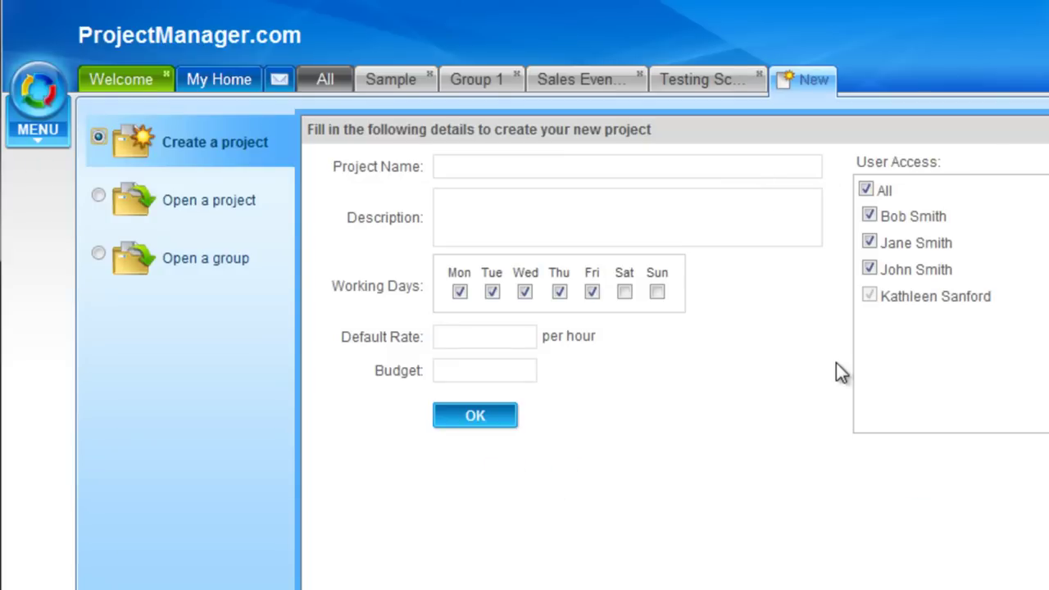
{"action": "left_click", "coordinate": [515, 166]}
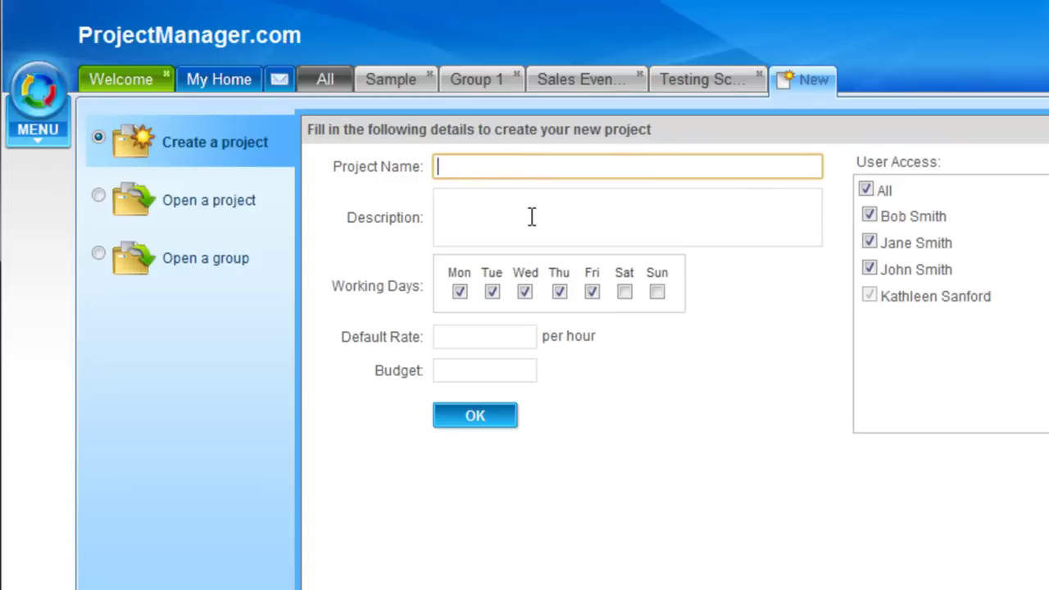
{"action": "type", "text": "Rollout II"}
{"action": "key", "text": "Tab"}
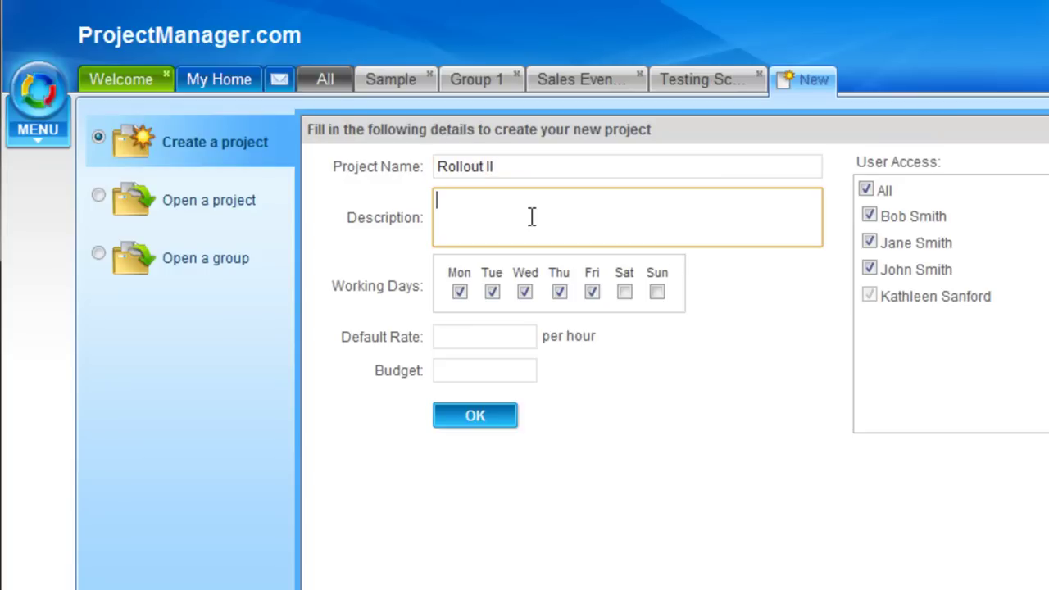
{"action": "type", "text": "Test"}
{"action": "key", "text": "Tab"}
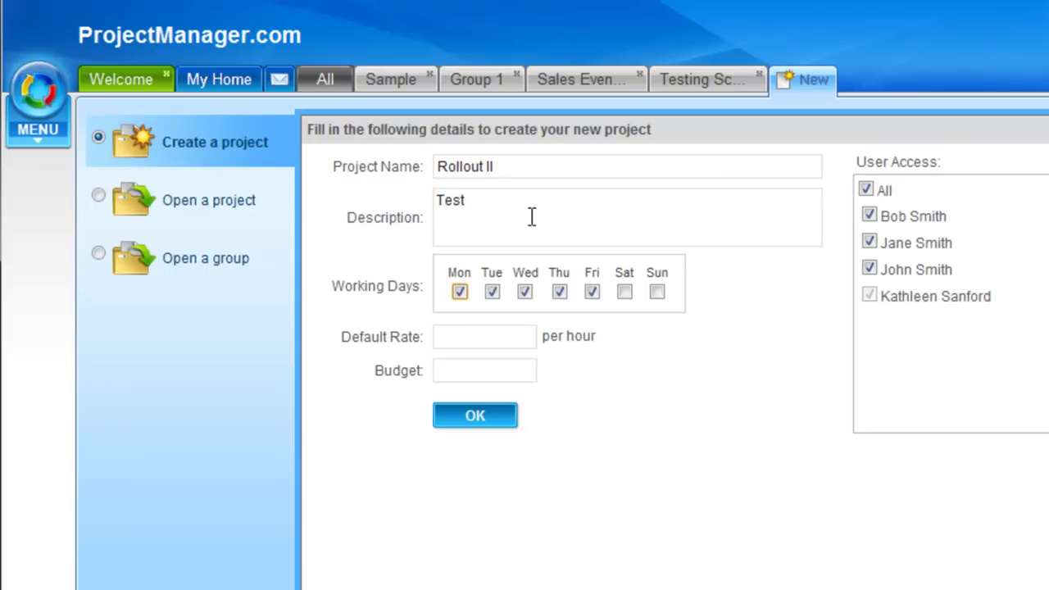
Add Saturday and Sunday as working days, and set the default rate to 100 per hour and the budget to 15000000
{"action": "left_click", "coordinate": [625, 293]}
{"action": "left_click", "coordinate": [657, 292]}
{"action": "left_click", "coordinate": [495, 336]}
{"action": "type", "text": "100"}
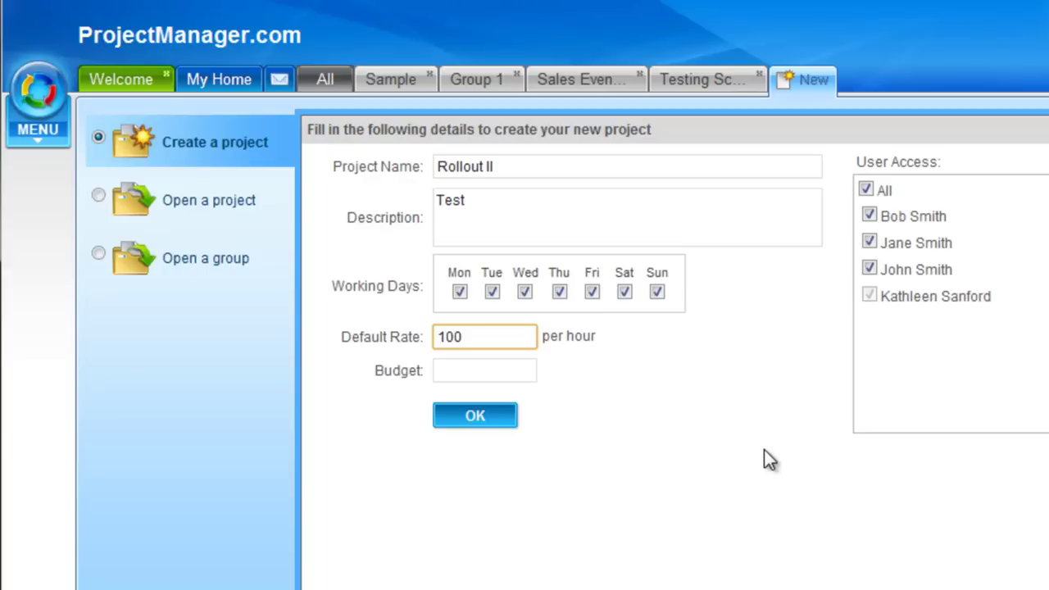
{"action": "left_click", "coordinate": [532, 371]}
{"action": "type", "text": "15000000"}
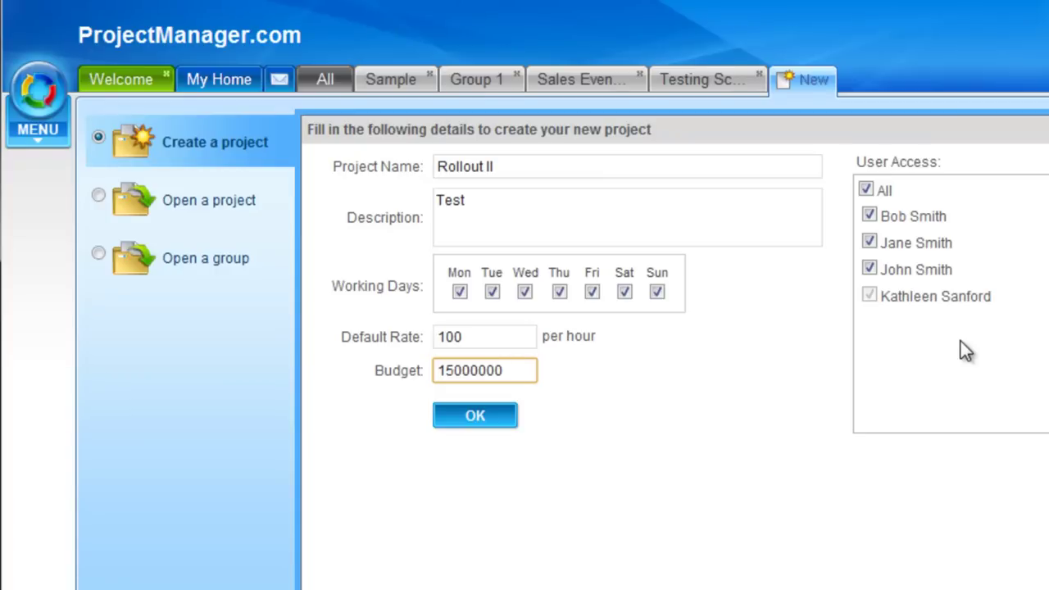
Give all users access to the project and create it
{"action": "left_click", "coordinate": [867, 189]}
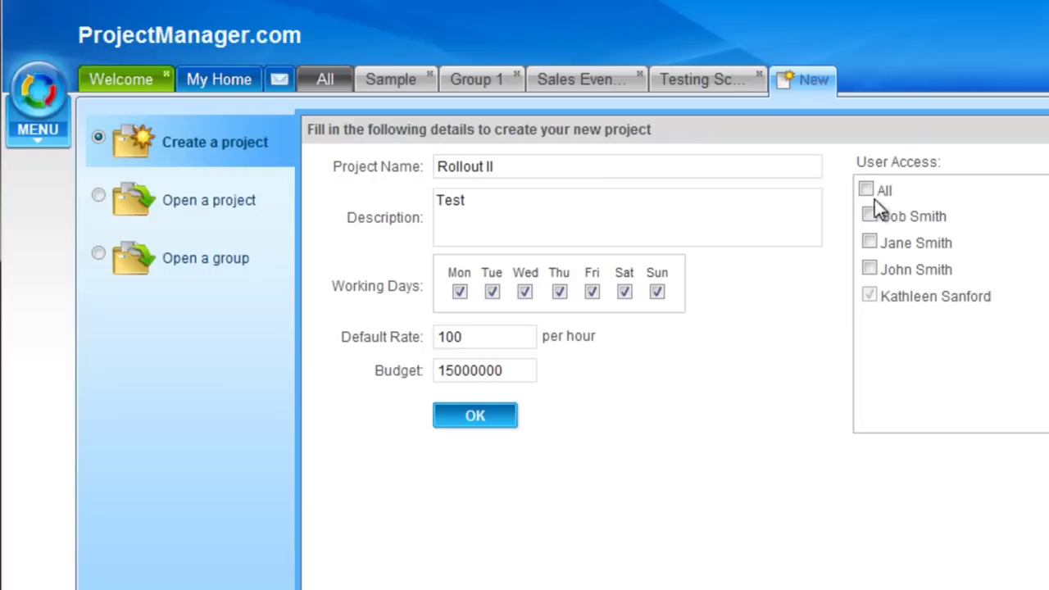
{"action": "left_click", "coordinate": [867, 189]}
{"action": "left_click", "coordinate": [480, 417]}
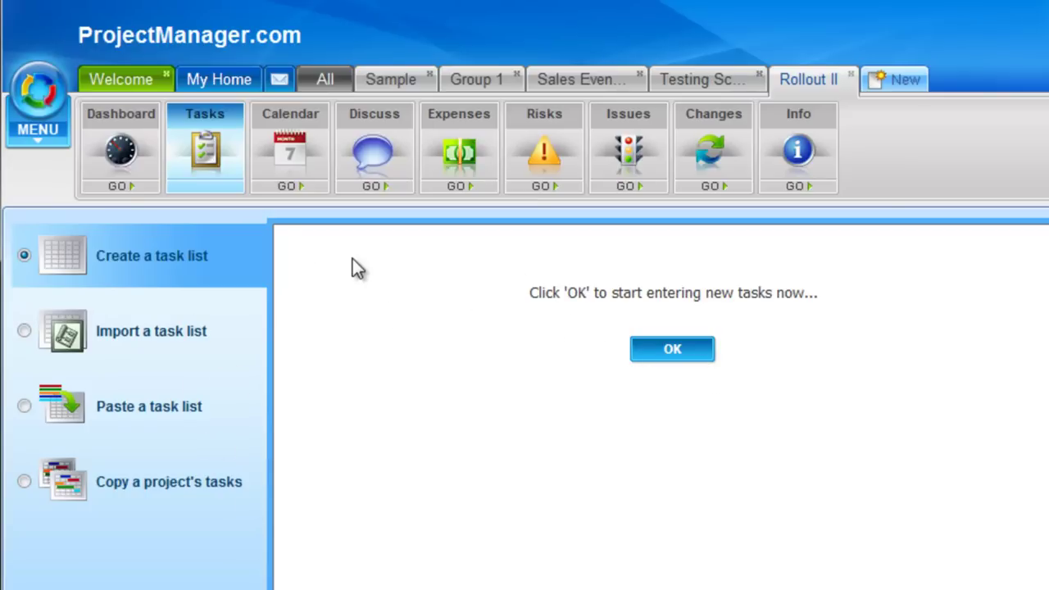
Review the options for importing a task list, pasting one, and copying another project's tasks
{"action": "left_click", "coordinate": [23, 331]}
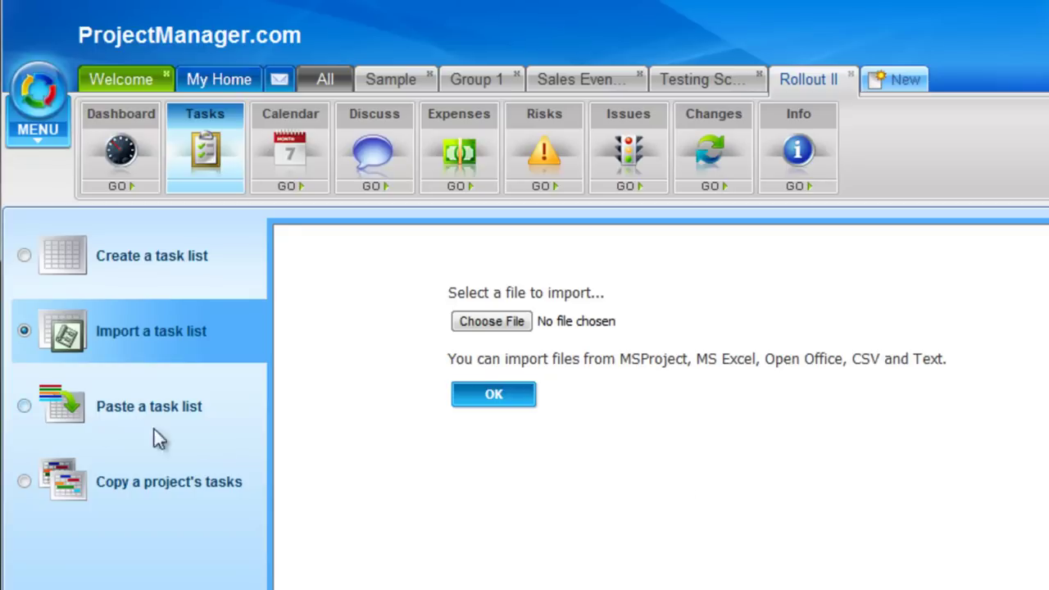
{"action": "left_click", "coordinate": [23, 410]}
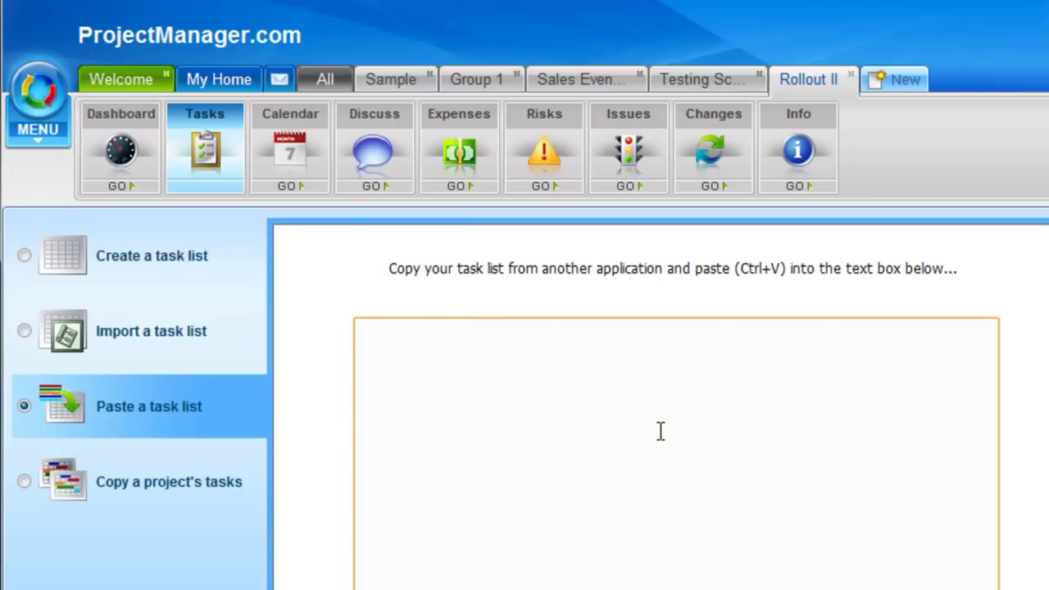
{"action": "left_click", "coordinate": [23, 483]}
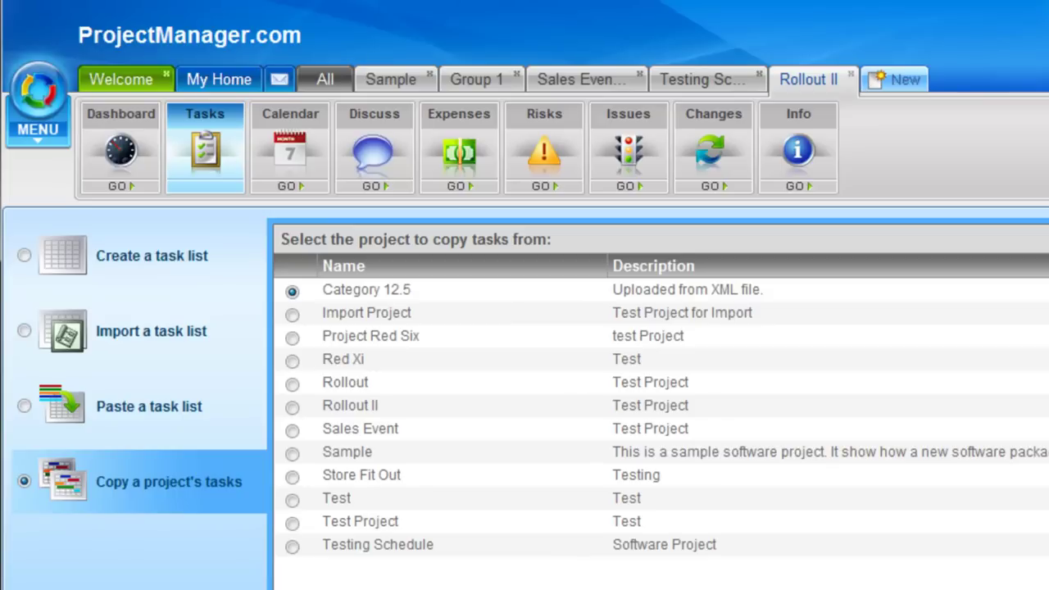
Create a new task list and name the first task "Kick off meeting"
{"action": "left_click", "coordinate": [35, 262]}
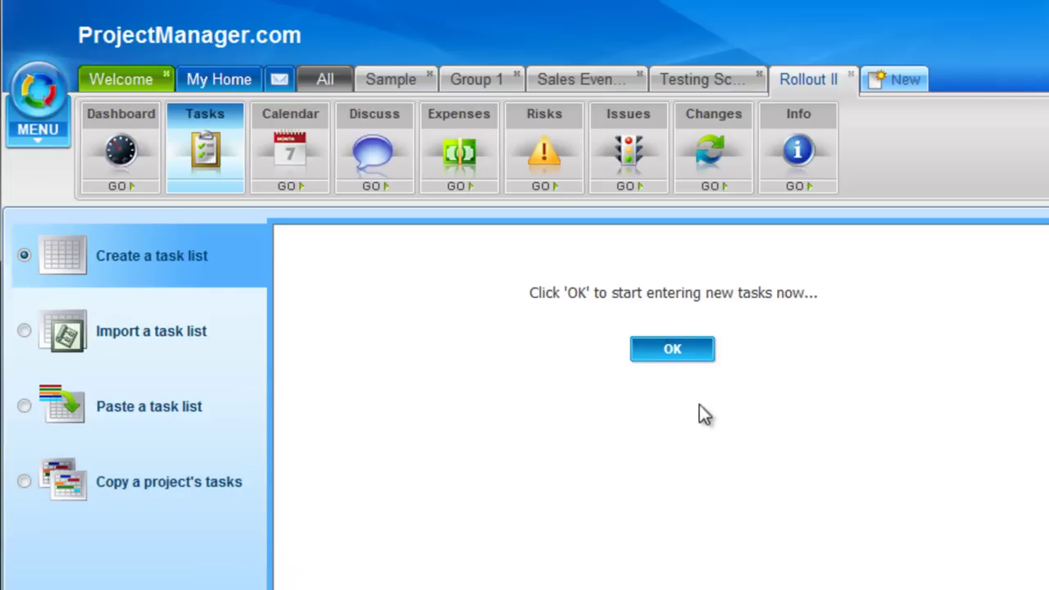
{"action": "left_click", "coordinate": [675, 352]}
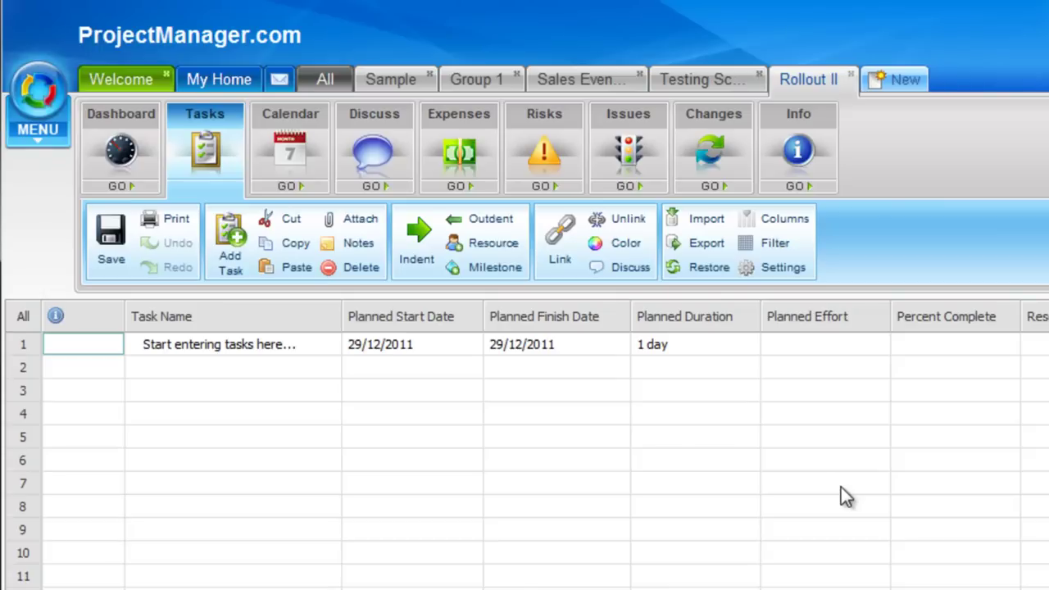
{"action": "left_click", "coordinate": [254, 348]}
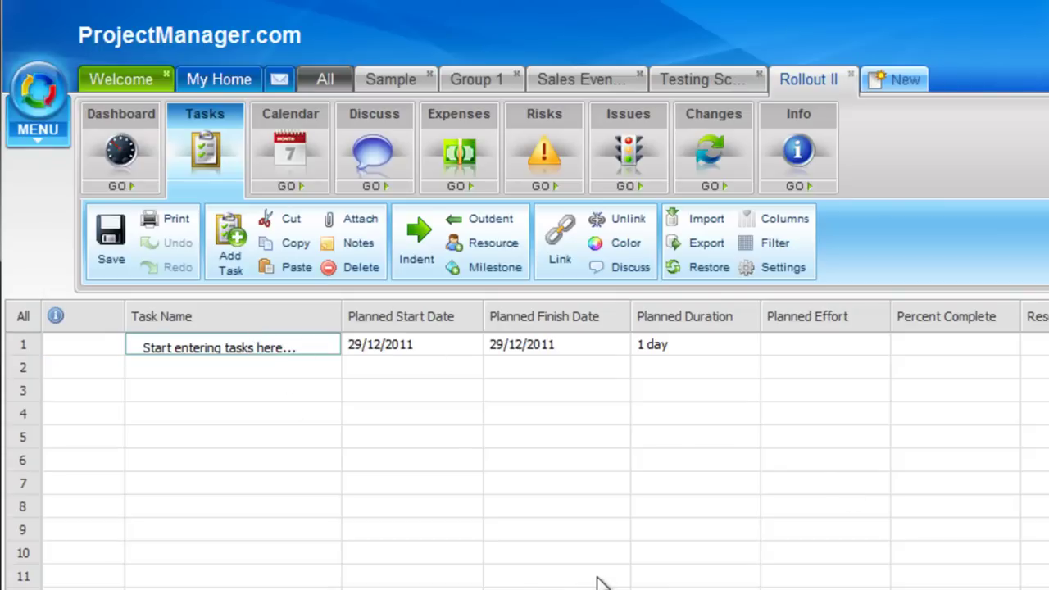
{"action": "type", "text": "Kick o"}
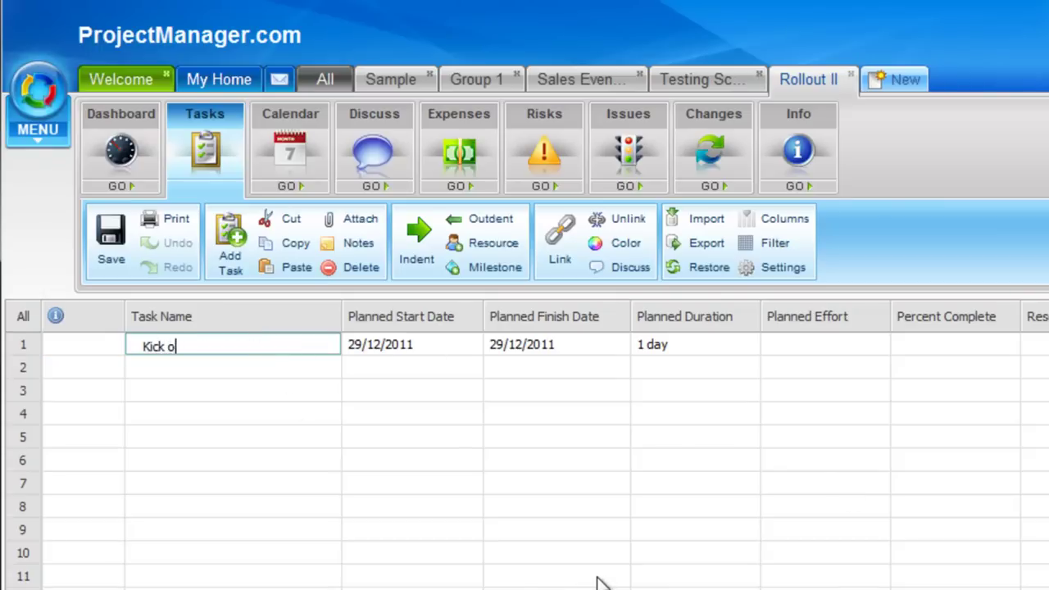
{"action": "type", "text": "ff meeting"}
{"action": "key", "text": "Tab"}
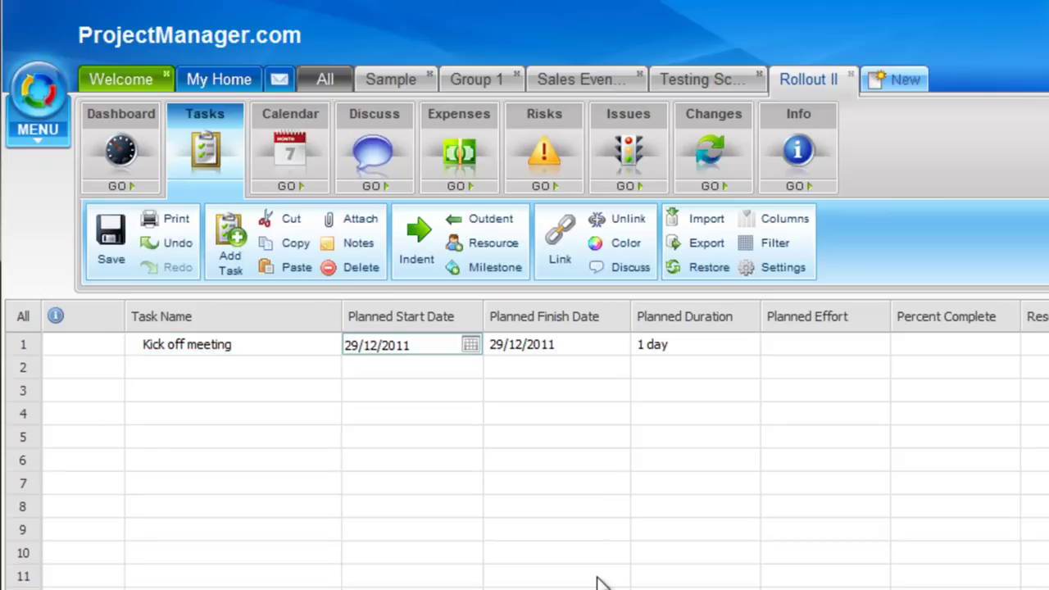
Set the Kick off meeting task's planned effort to 0.5 hours and its percent complete to 50%
{"action": "left_click", "coordinate": [751, 348]}
{"action": "key", "text": "Tab"}
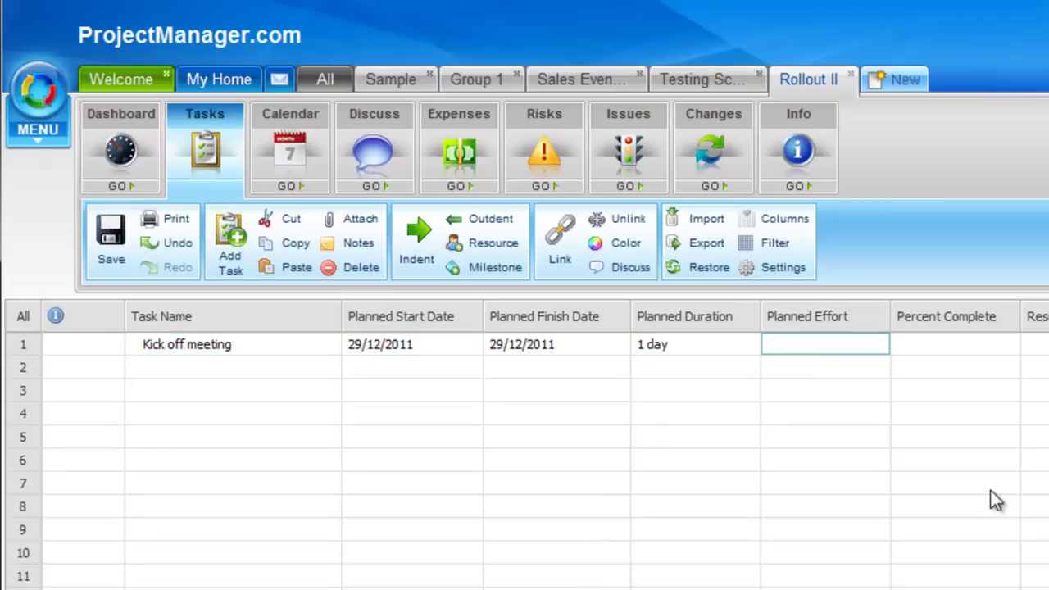
{"action": "type", "text": "0.5"}
{"action": "key", "text": "Return"}
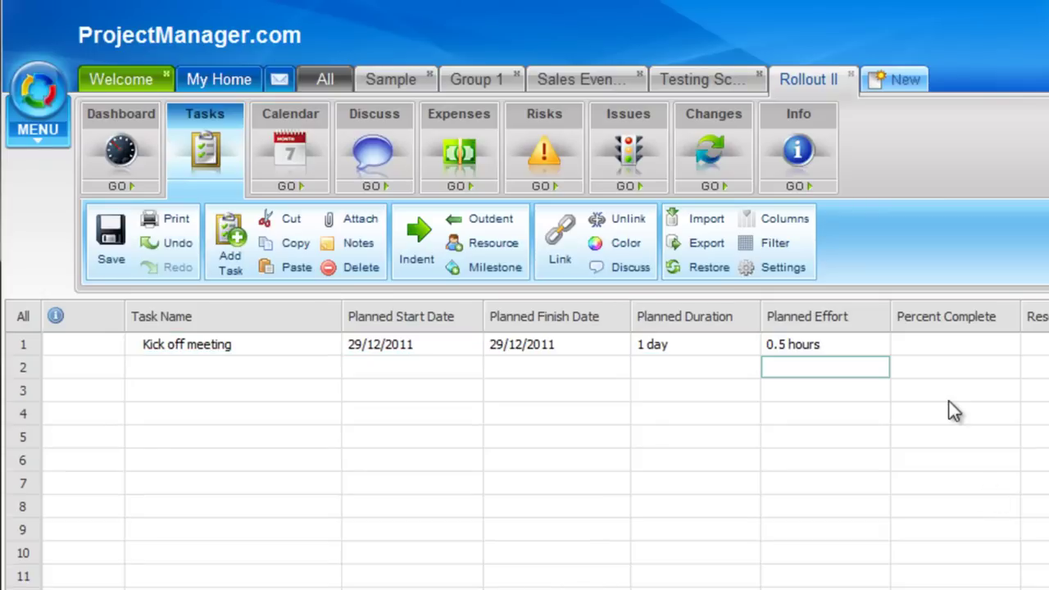
{"action": "left_click", "coordinate": [983, 347]}
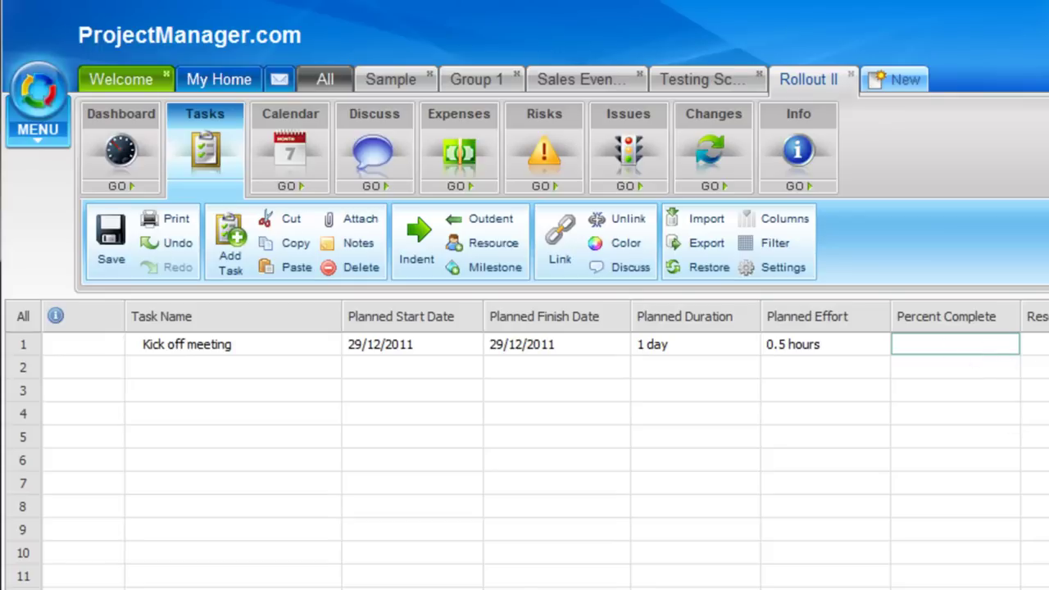
{"action": "type", "text": "50"}
{"action": "key", "text": "Return"}
Assign the resource whose name begins with "Meet" to the Kick off meeting task
{"action": "left_click", "coordinate": [1035, 344]}
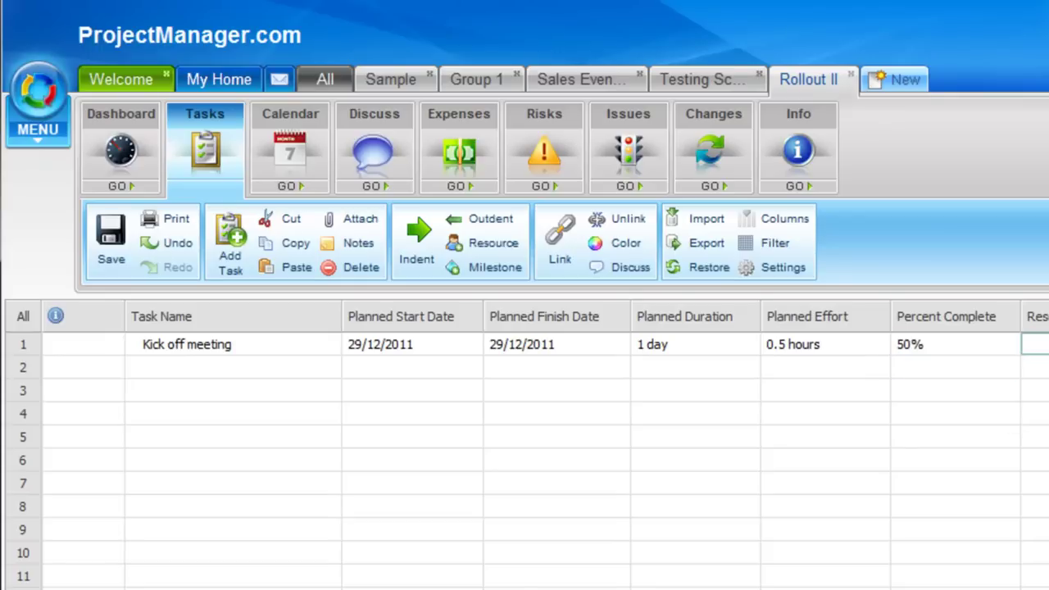
{"action": "left_click", "coordinate": [1034, 344]}
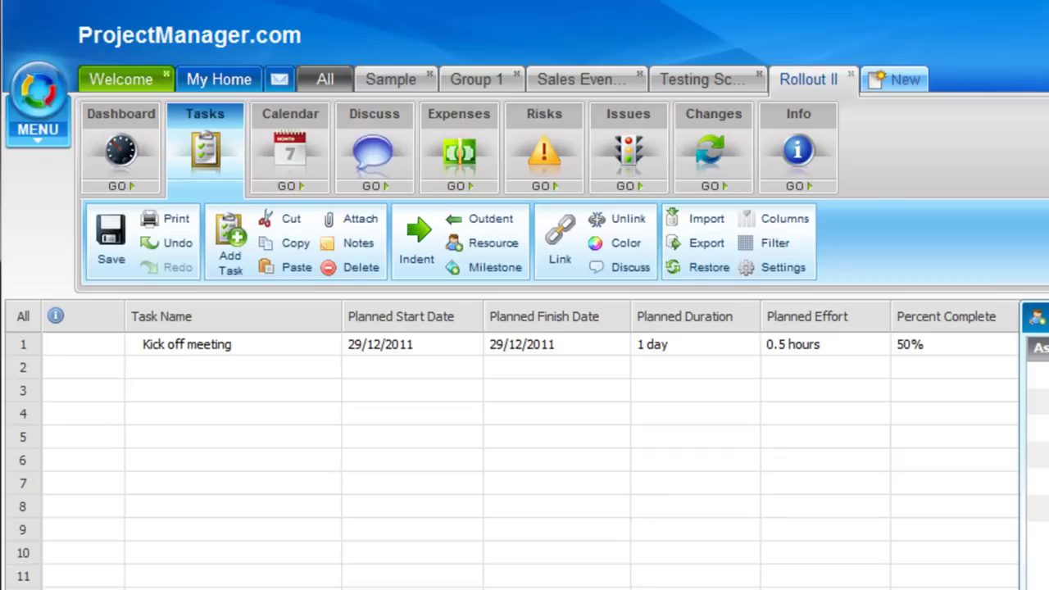
{"action": "left_click", "coordinate": [1034, 344]}
{"action": "type", "text": "Meet"}
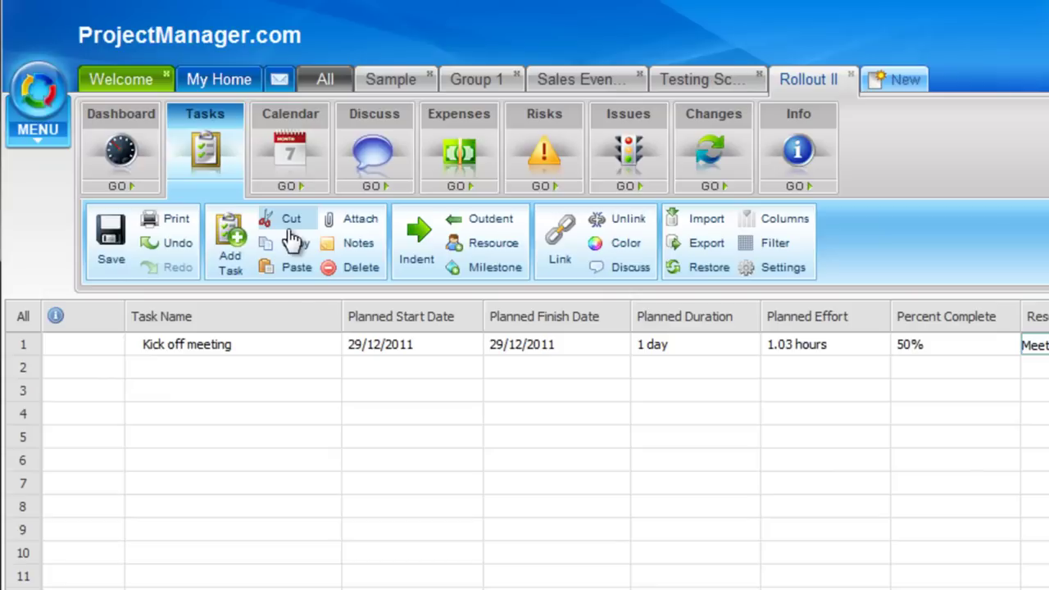
Examine the commands available for the Kick off meeting task without applying any
{"action": "left_click", "coordinate": [303, 350]}
{"action": "right_click", "coordinate": [303, 349]}
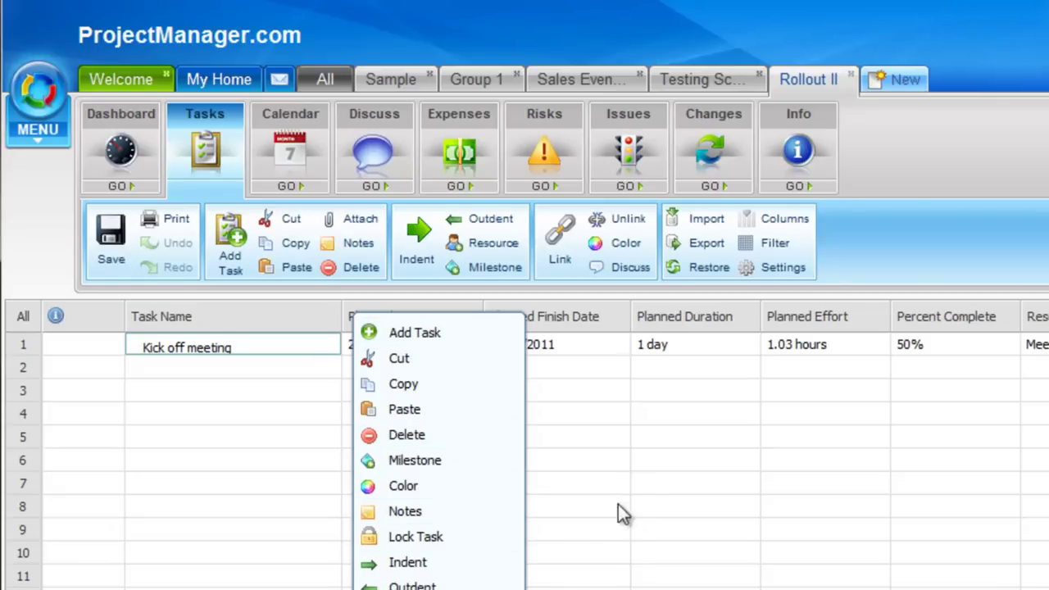
{"action": "left_click", "coordinate": [628, 462]}
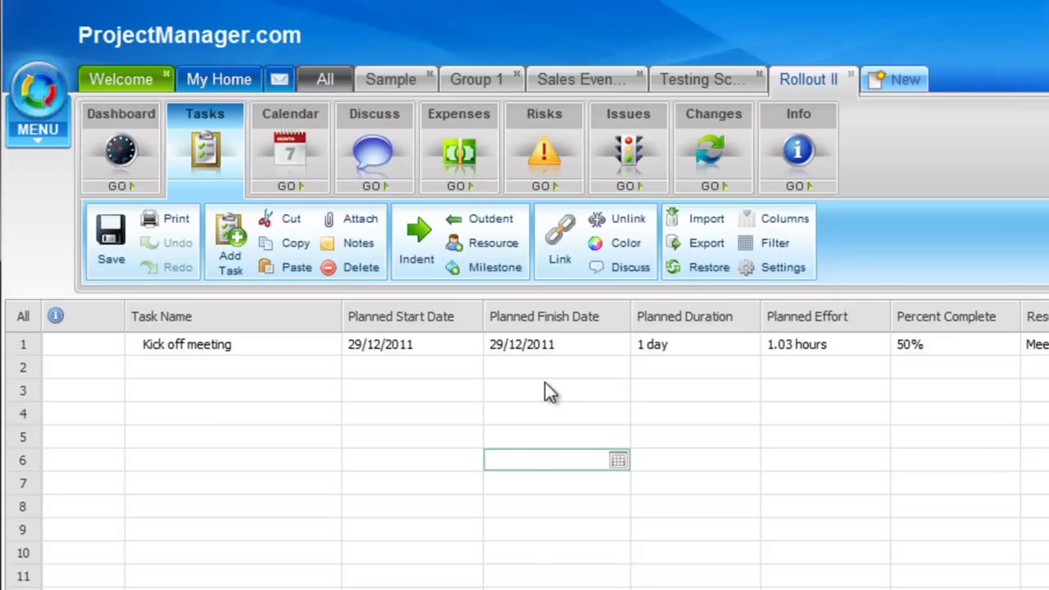
Examine the task filter criteria, including the one for assigned tasks, without applying a filter
{"action": "left_click", "coordinate": [777, 246]}
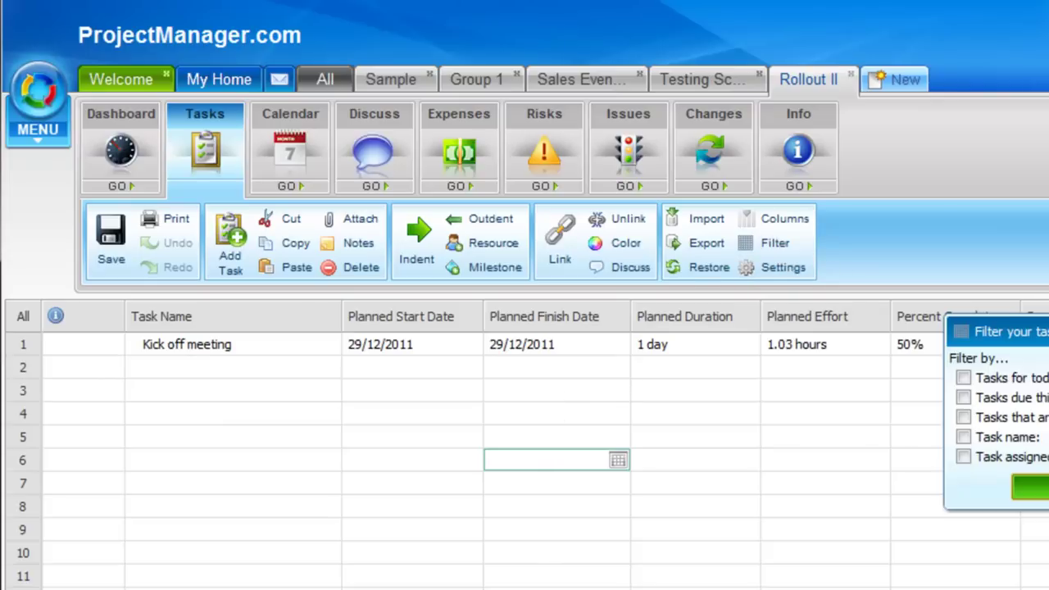
{"action": "left_click", "coordinate": [963, 457]}
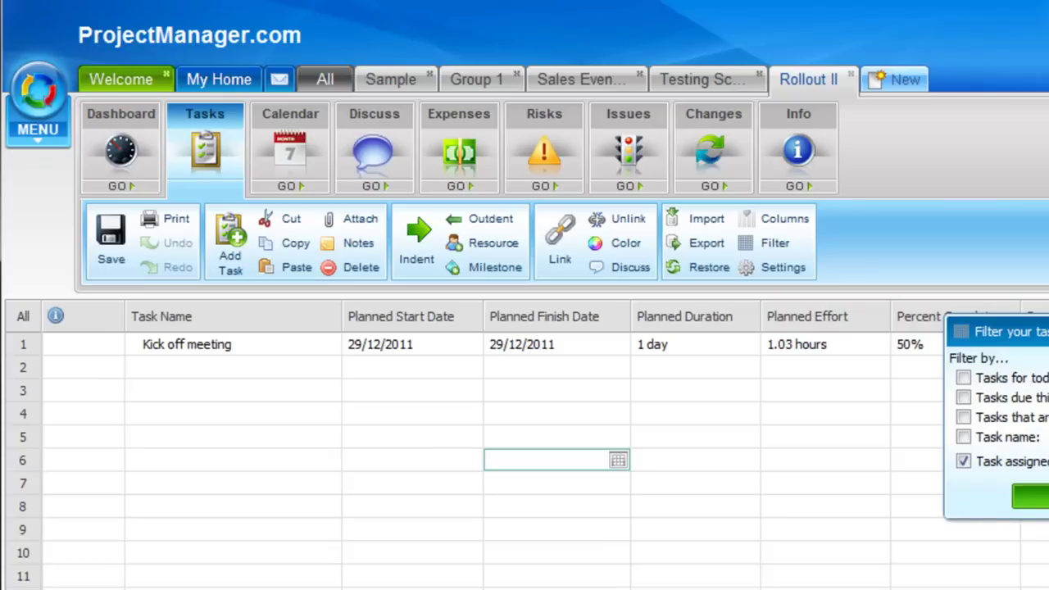
{"action": "left_click", "coordinate": [963, 460]}
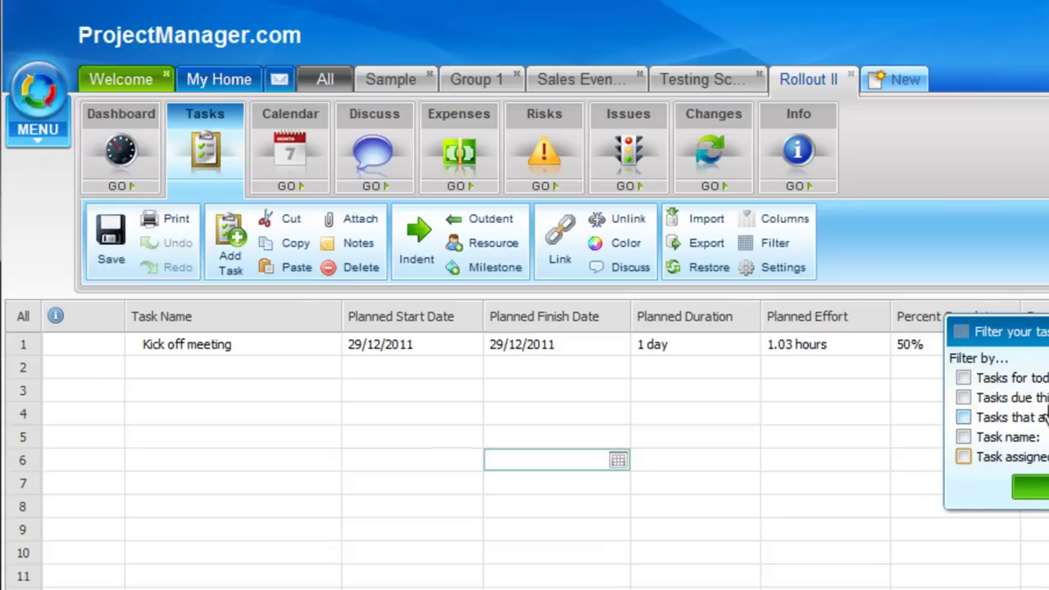
{"action": "left_click", "coordinate": [590, 474]}
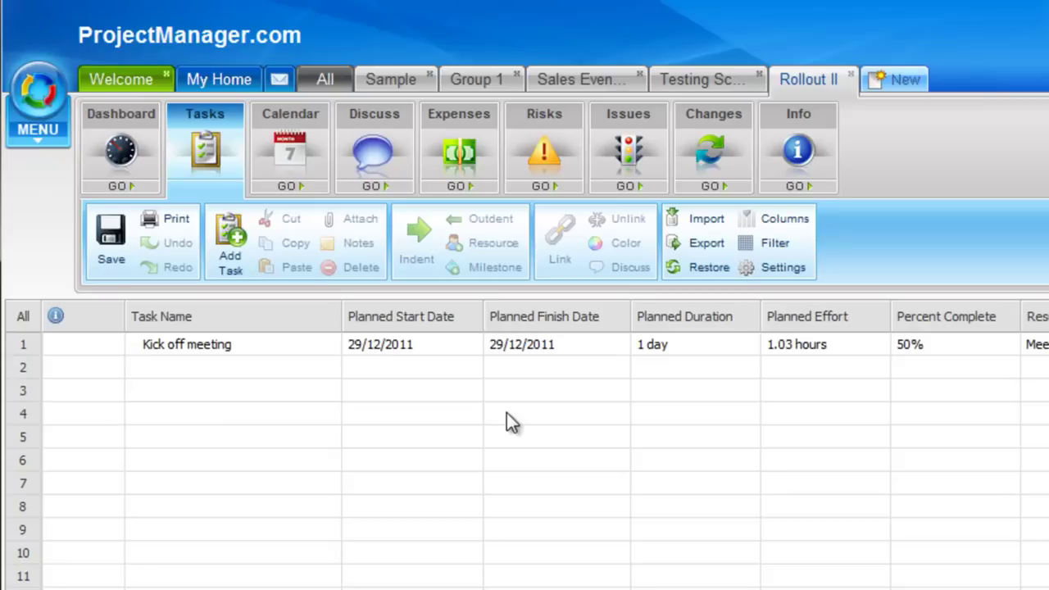
Examine the Print to PDF options for the task list and close them without printing
{"action": "left_click", "coordinate": [167, 230]}
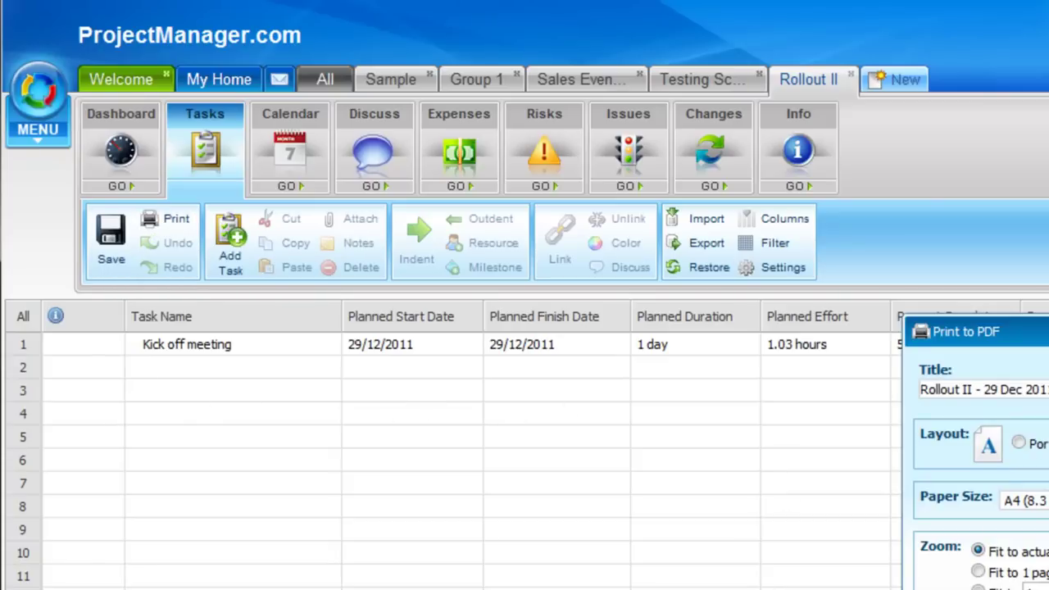
{"action": "key", "text": "Escape"}
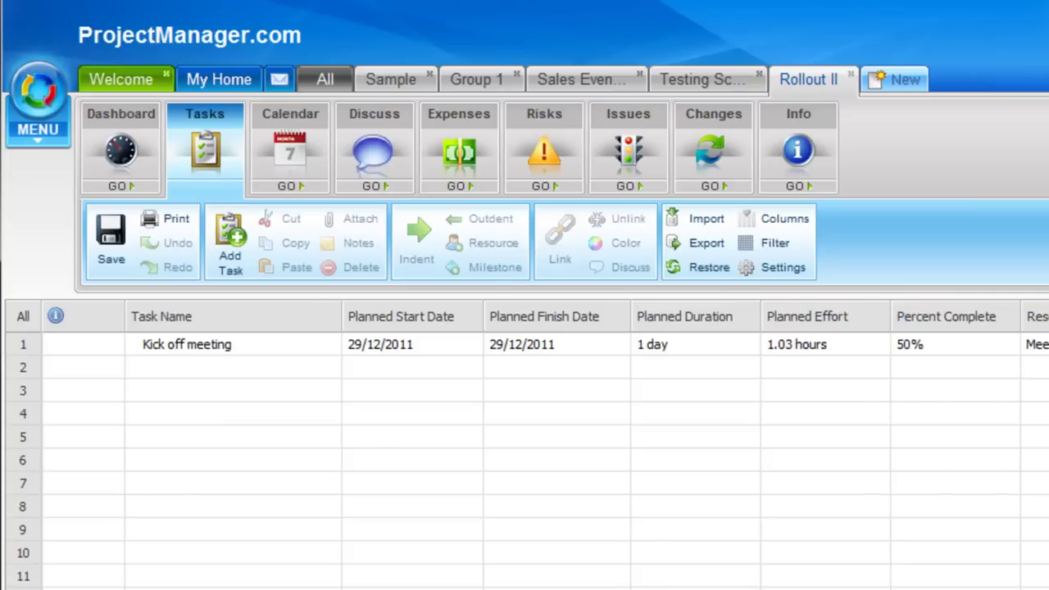
Examine the MS Project import options for the Rollout II project and close them without importing anything
{"action": "left_click", "coordinate": [316, 374]}
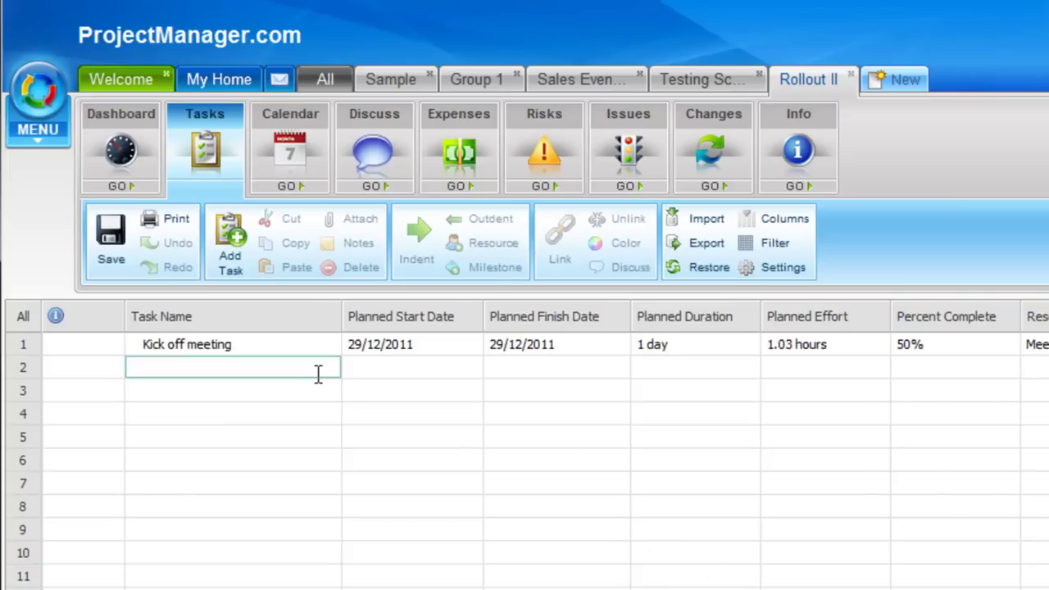
{"action": "left_click", "coordinate": [706, 219]}
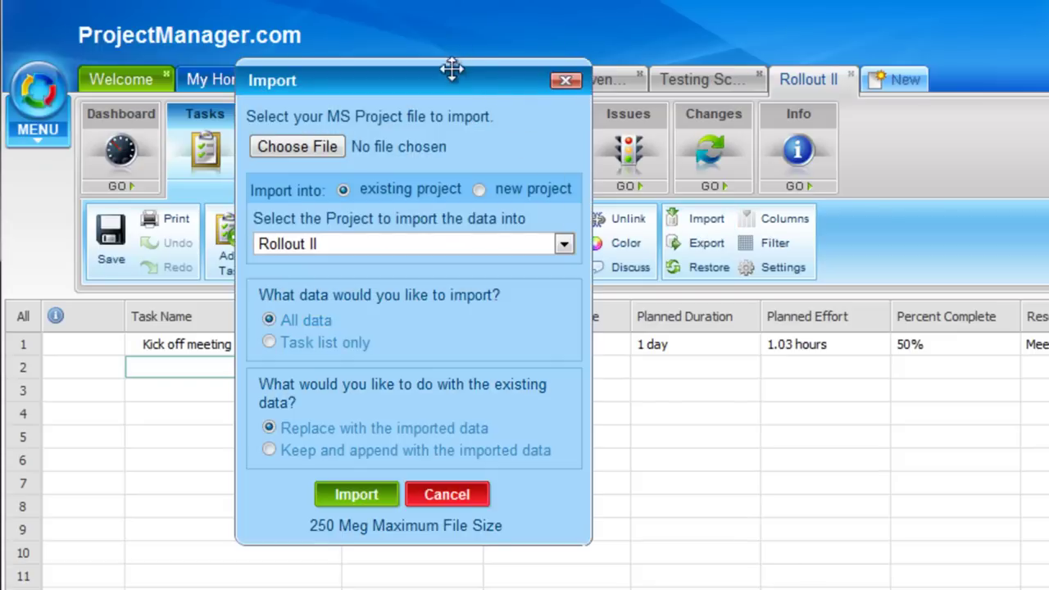
{"action": "left_click_drag", "start_coordinate": [452, 73], "coordinate": [805, 135]}
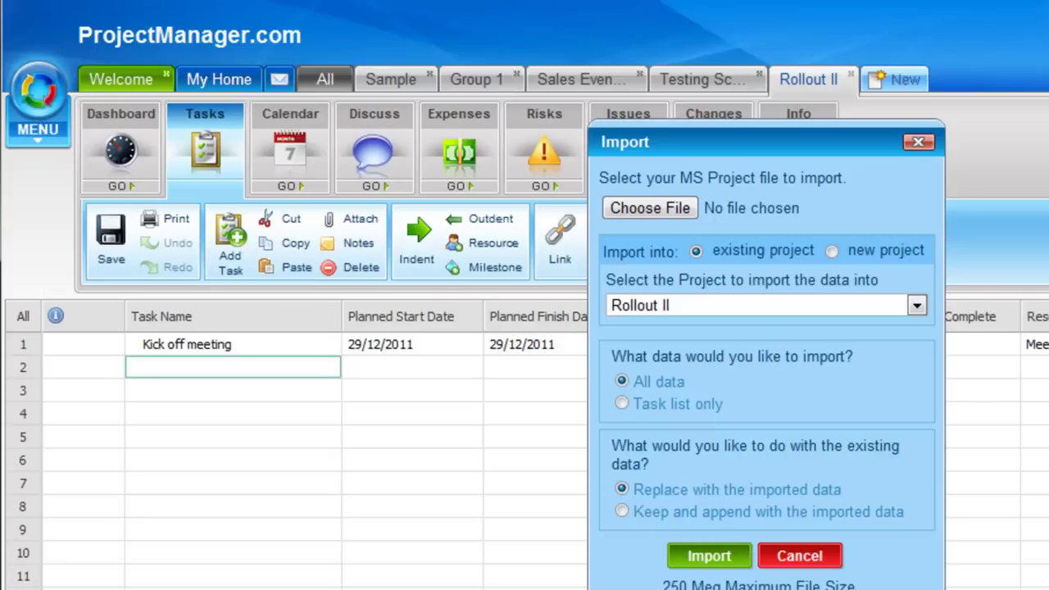
{"action": "left_click", "coordinate": [824, 561]}
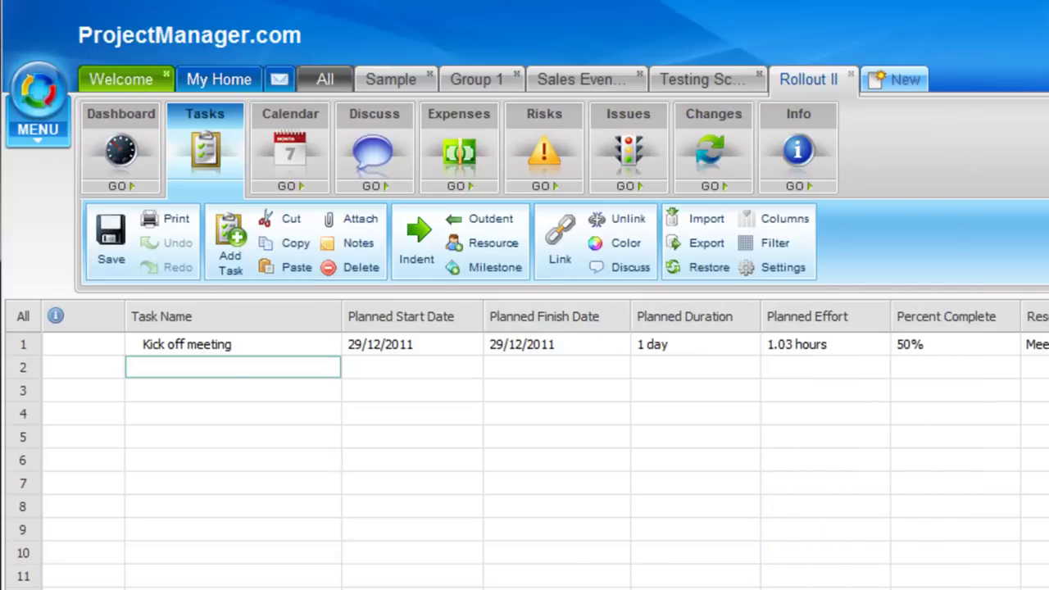
Start a discussion on the Kick off meeting task with the comment "Agenda items - suggestions?" and save the task list
{"action": "left_click", "coordinate": [292, 345]}
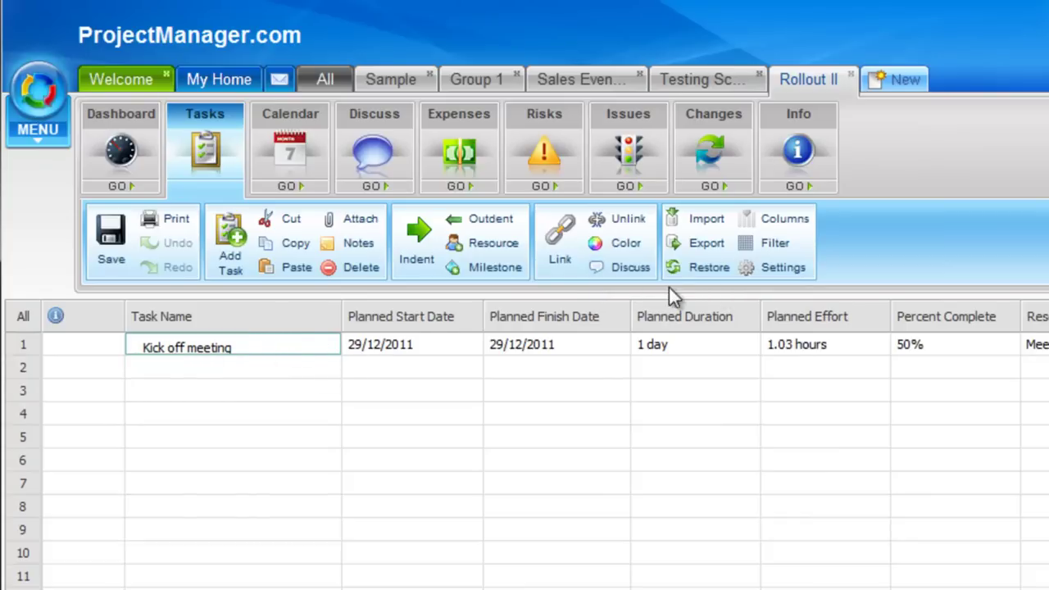
{"action": "left_click", "coordinate": [623, 267]}
{"action": "left_click", "coordinate": [907, 407]}
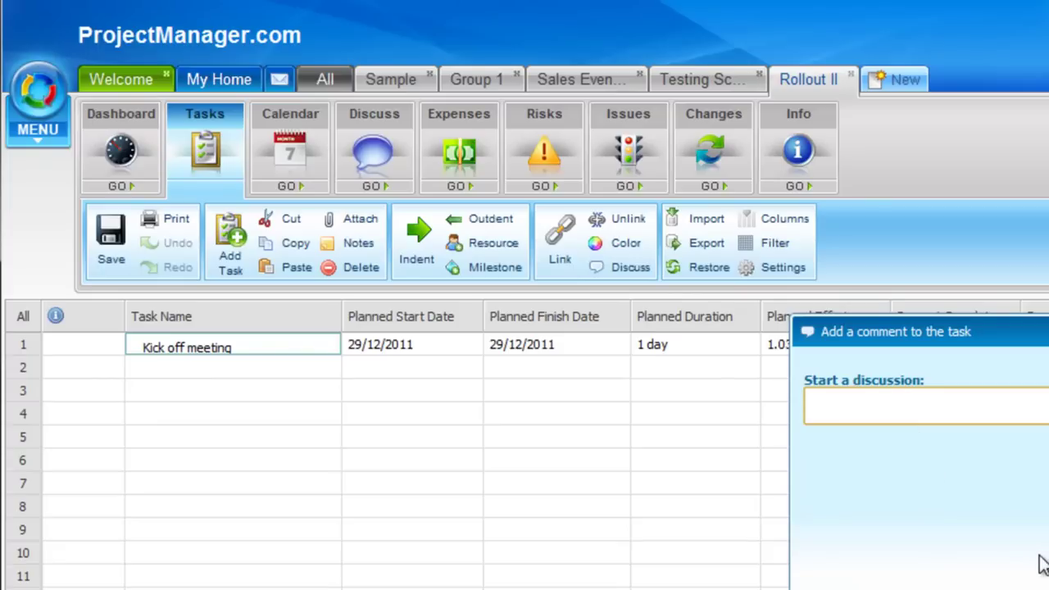
{"action": "type", "text": "Agenda items"}
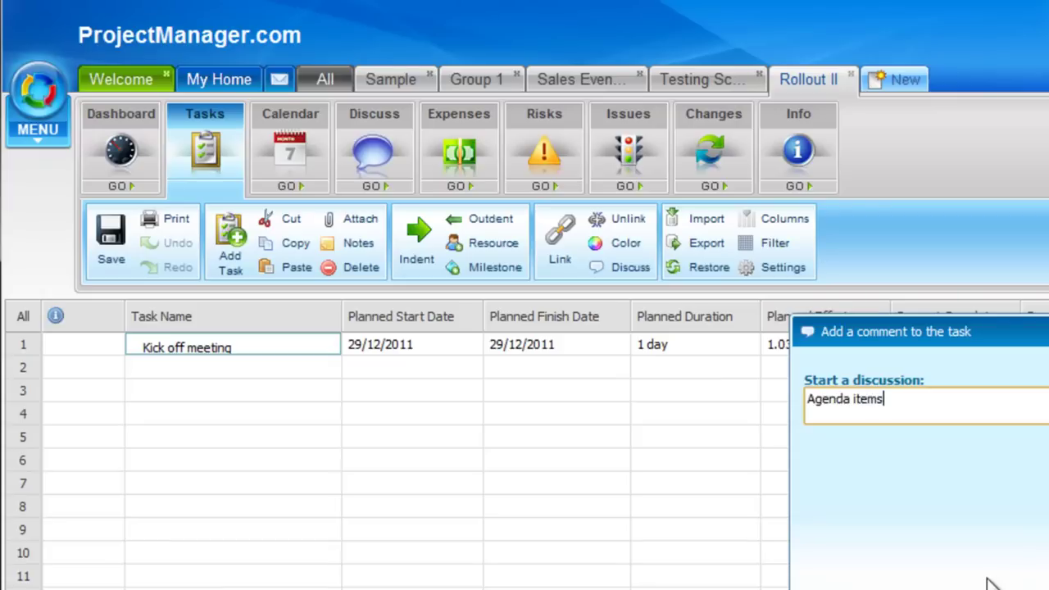
{"action": "type", "text": " - suggestions?"}
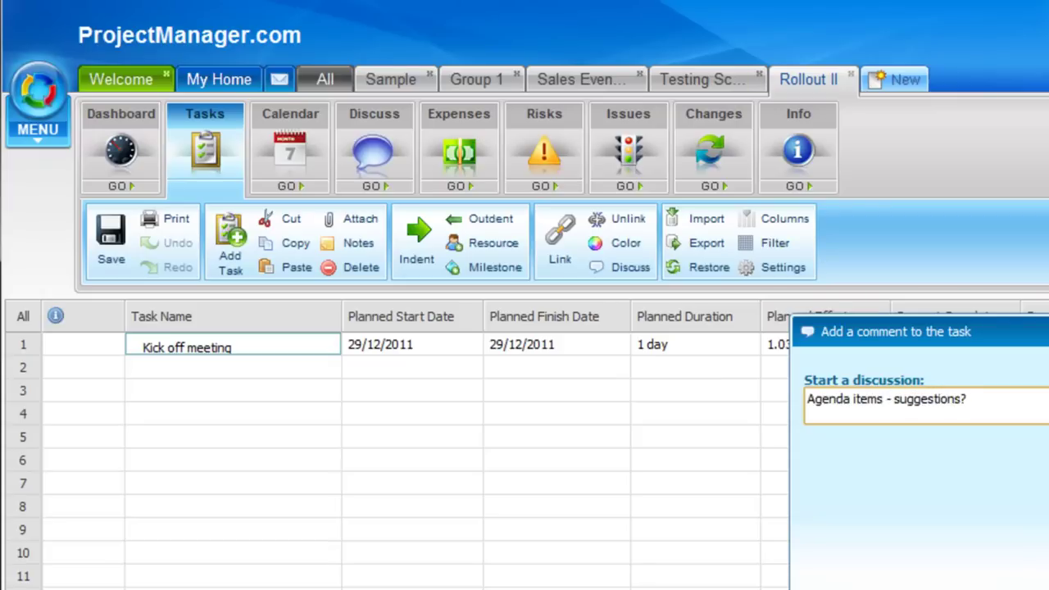
{"action": "key", "text": "Tab"}
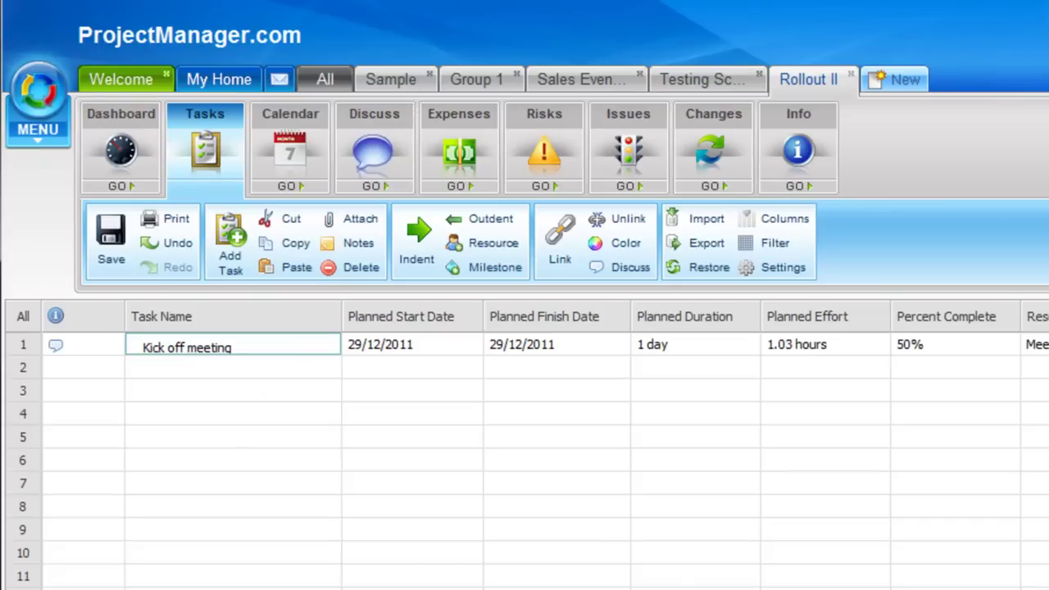
{"action": "left_click", "coordinate": [112, 250]}
Examine the Sample project's task list and its dashboard
{"action": "left_click", "coordinate": [400, 86]}
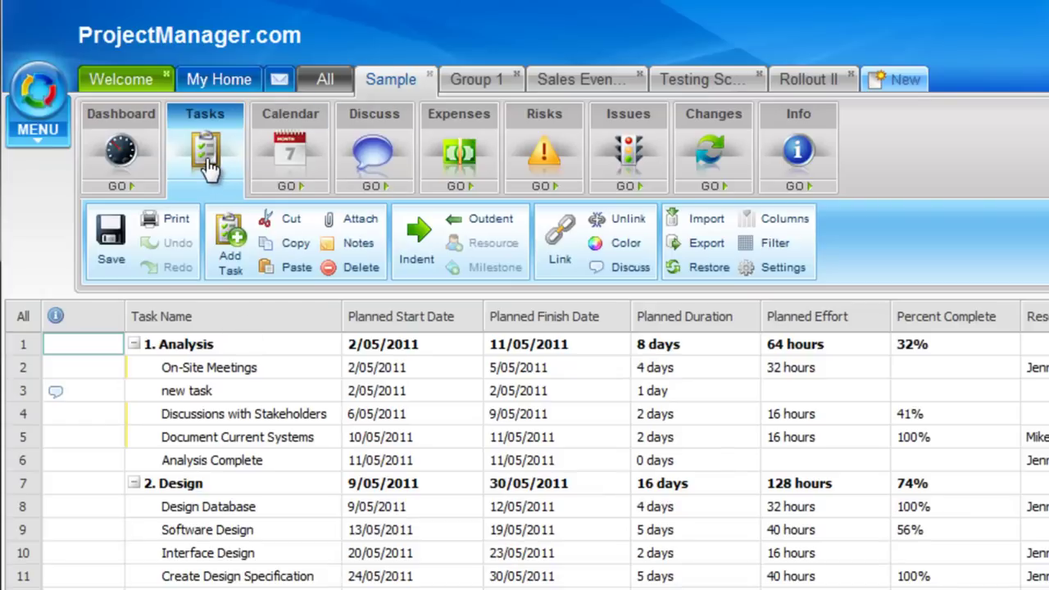
{"action": "left_click", "coordinate": [121, 168]}
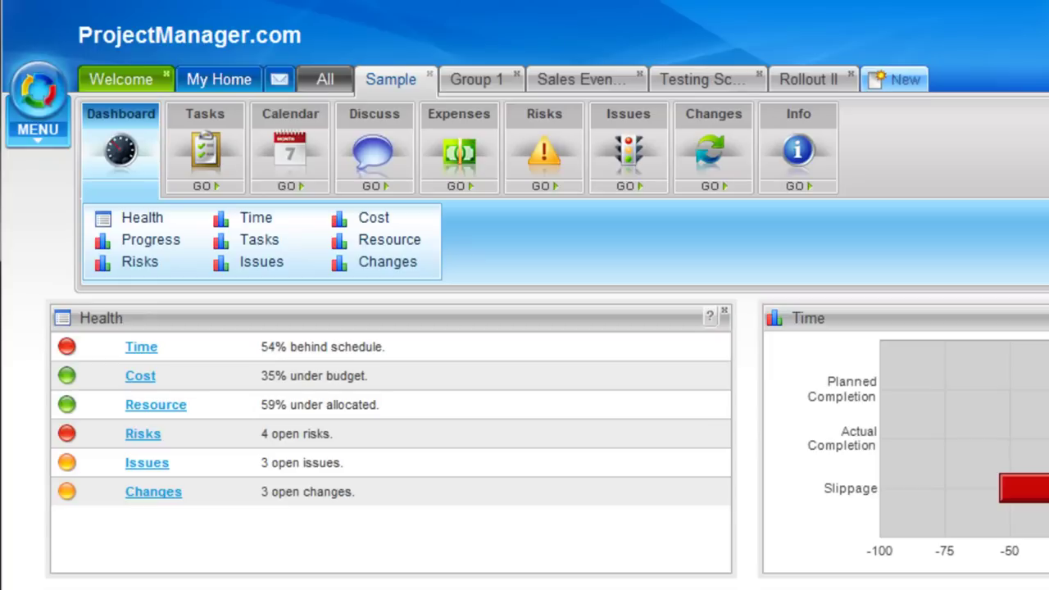
Generate a Project Status report for the Rollout II project from the all-projects reports, with all columns included
{"action": "left_click", "coordinate": [332, 79]}
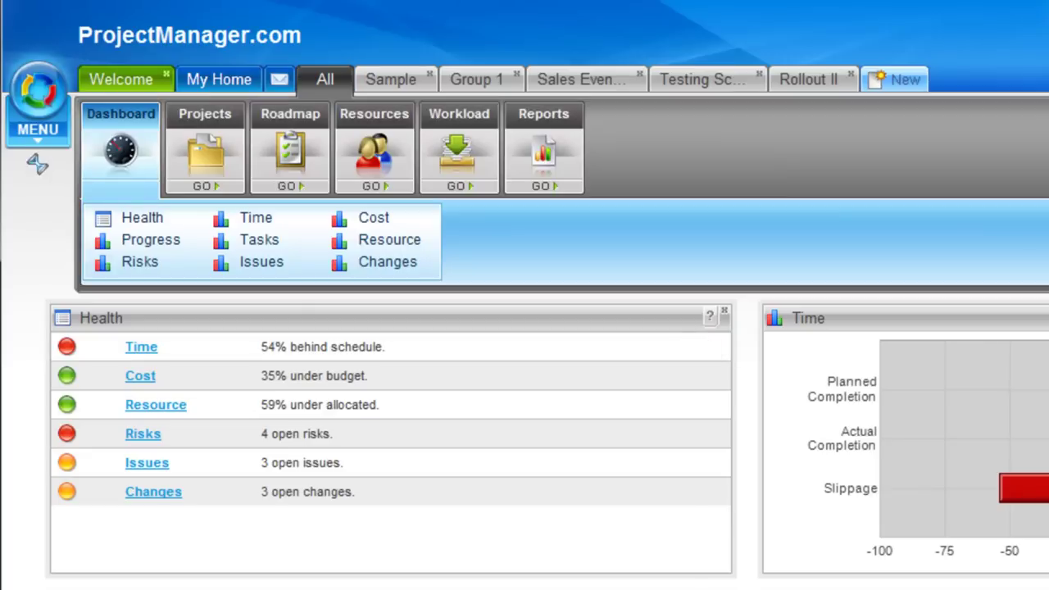
{"action": "left_click", "coordinate": [562, 161]}
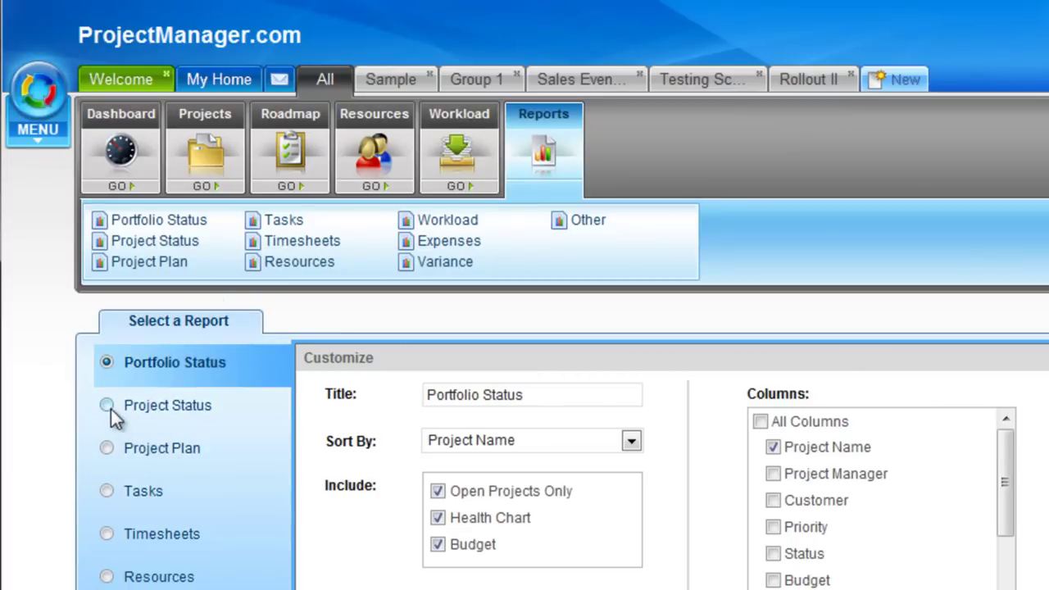
{"action": "left_click", "coordinate": [107, 406]}
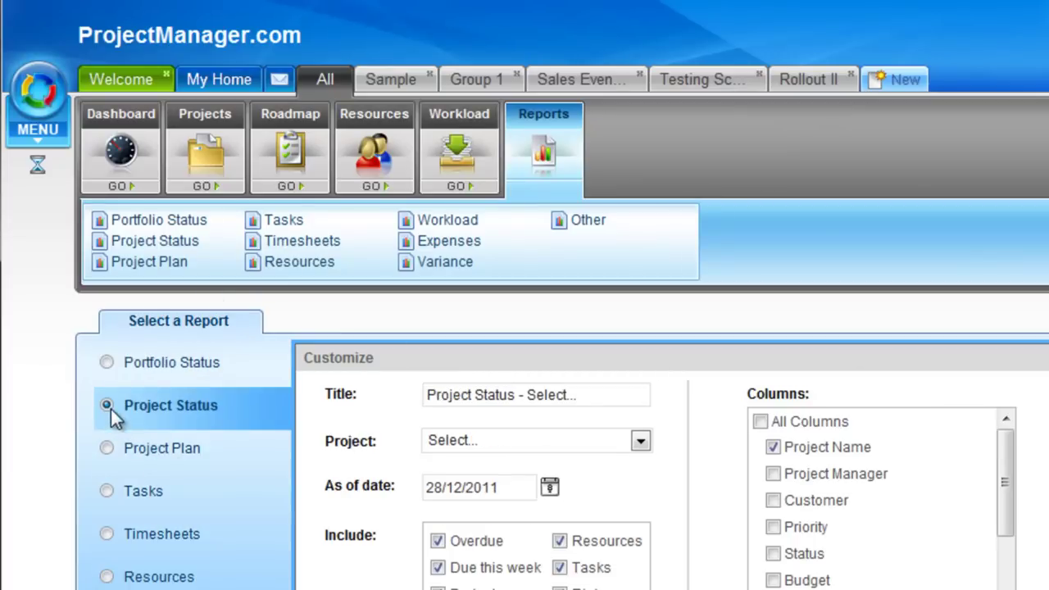
{"action": "left_click", "coordinate": [641, 443]}
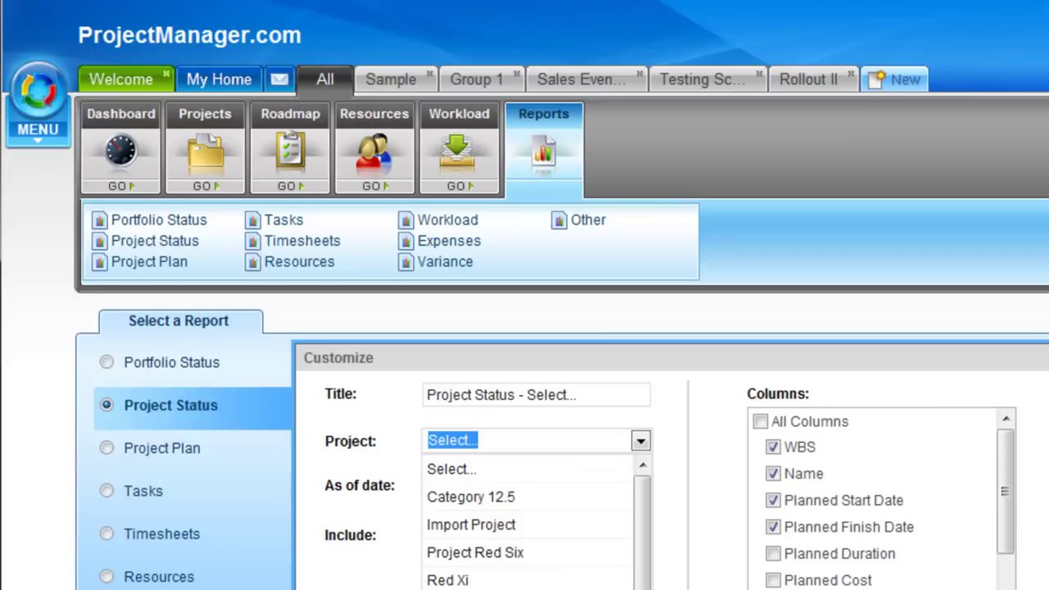
{"action": "left_click", "coordinate": [447, 588]}
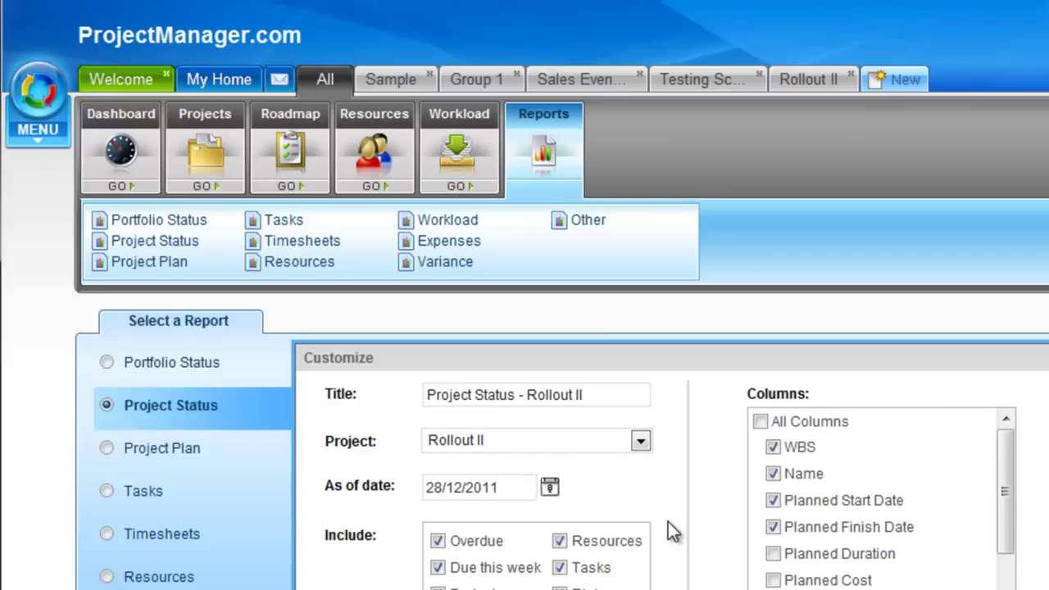
{"action": "left_click", "coordinate": [761, 421]}
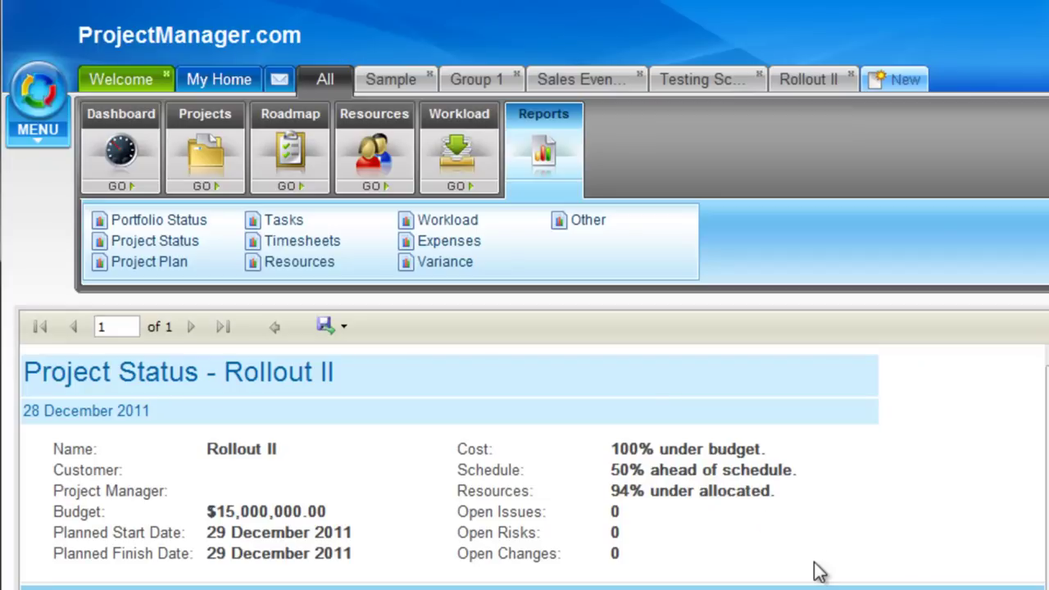
Examine the Rollout II status report's summary and its overdue and due-this-week sections for tasks, risks and issues
{"action": "scroll", "coordinate": [533, 468], "scroll_direction": "down", "scroll_amount": 3}
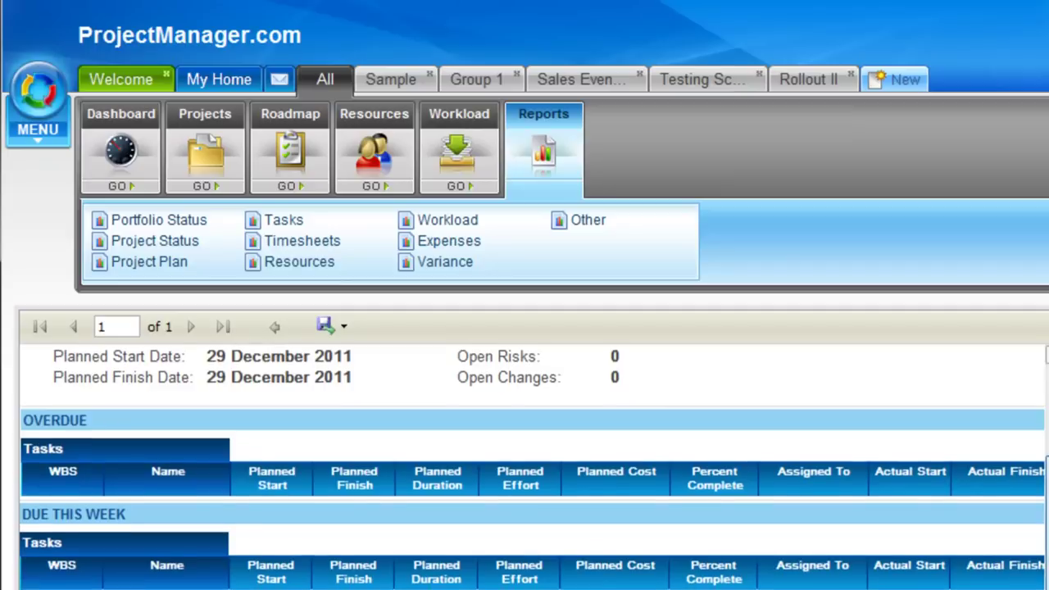
{"action": "scroll", "coordinate": [533, 467], "scroll_direction": "down", "scroll_amount": 3}
{"action": "scroll", "coordinate": [533, 468], "scroll_direction": "down", "scroll_amount": 4}
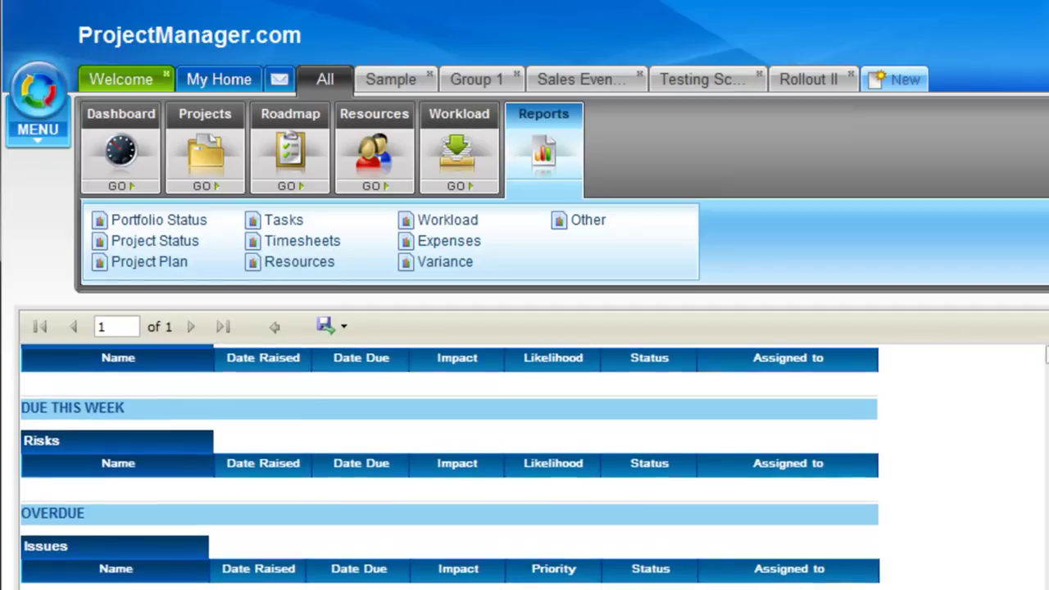
{"action": "scroll", "coordinate": [533, 467], "scroll_direction": "up", "scroll_amount": 4}
{"action": "scroll", "coordinate": [382, 350], "scroll_direction": "up", "scroll_amount": 6}
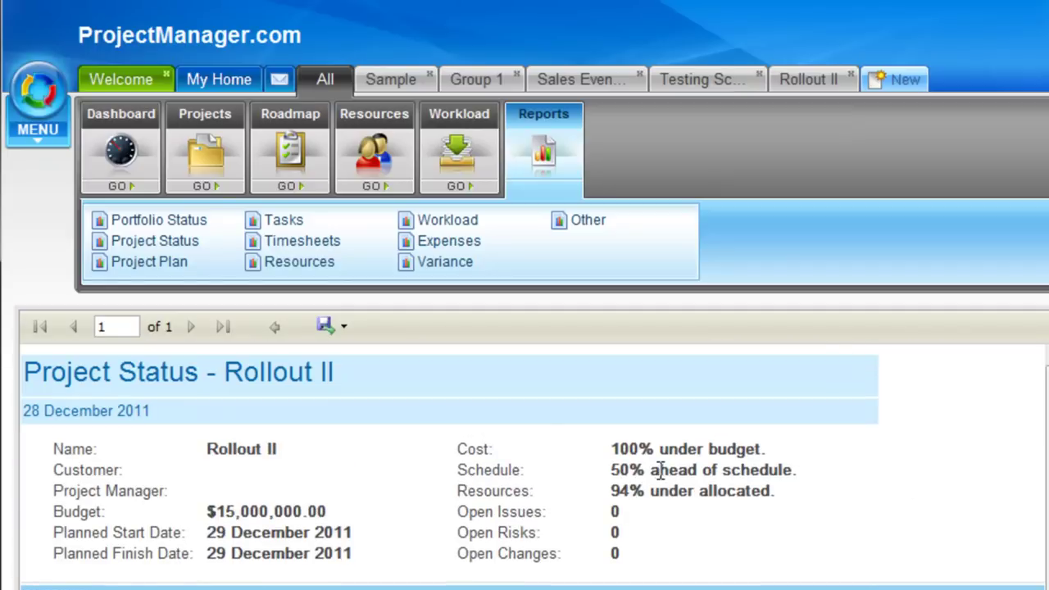